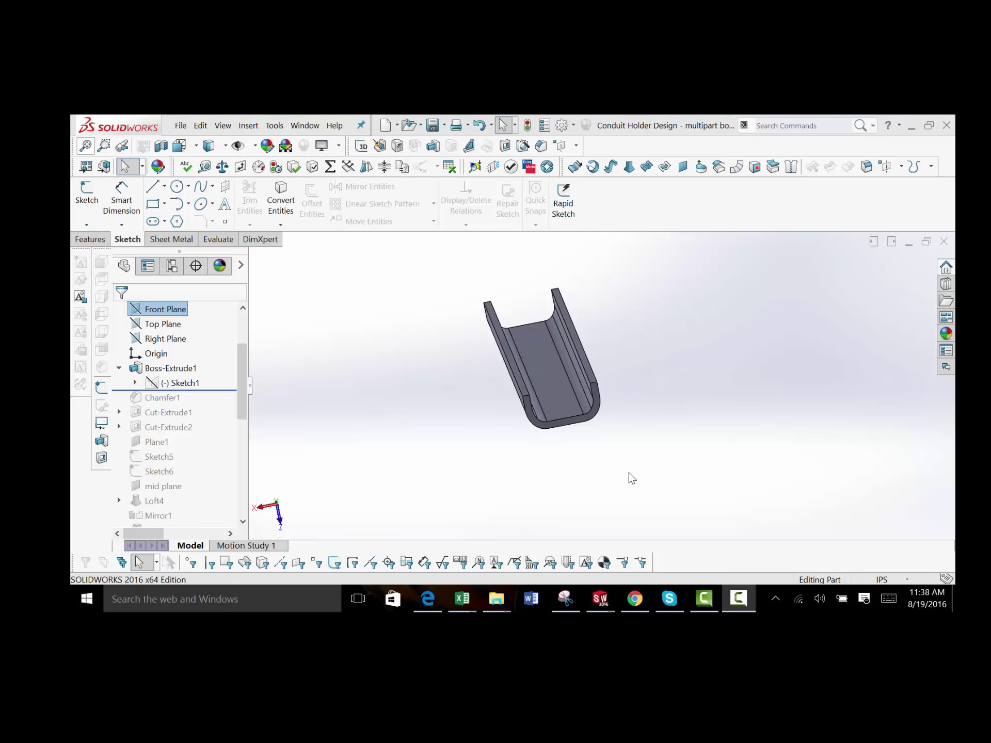
# Step: Unsuppress Sketch Picture1 under Sketch1 so the metal channel photo reappears, and zoom in
pyautogui.moveTo(564, 410)
pyautogui.mouseDown(button='middle')
pyautogui.moveTo(562, 394)
pyautogui.moveTo(557, 405)
pyautogui.moveTo(573, 394)
pyautogui.moveTo(555, 404)
pyautogui.moveTo(571, 418)
pyautogui.mouseUp(button='middle')
pyautogui.press('Escape')
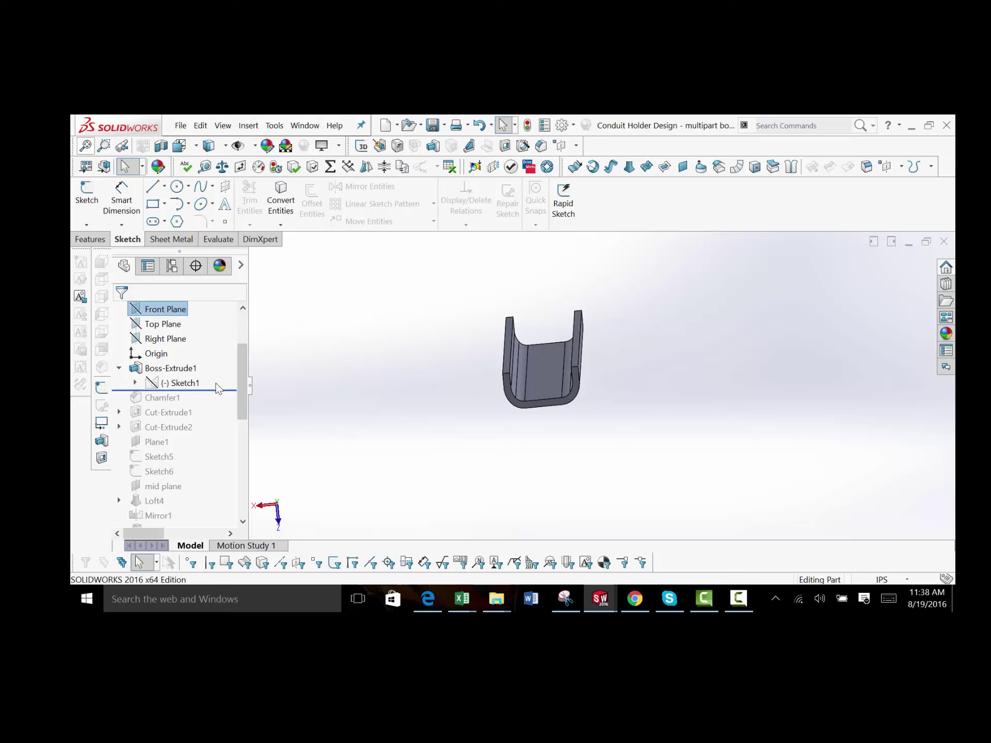
pyautogui.click(135, 383)
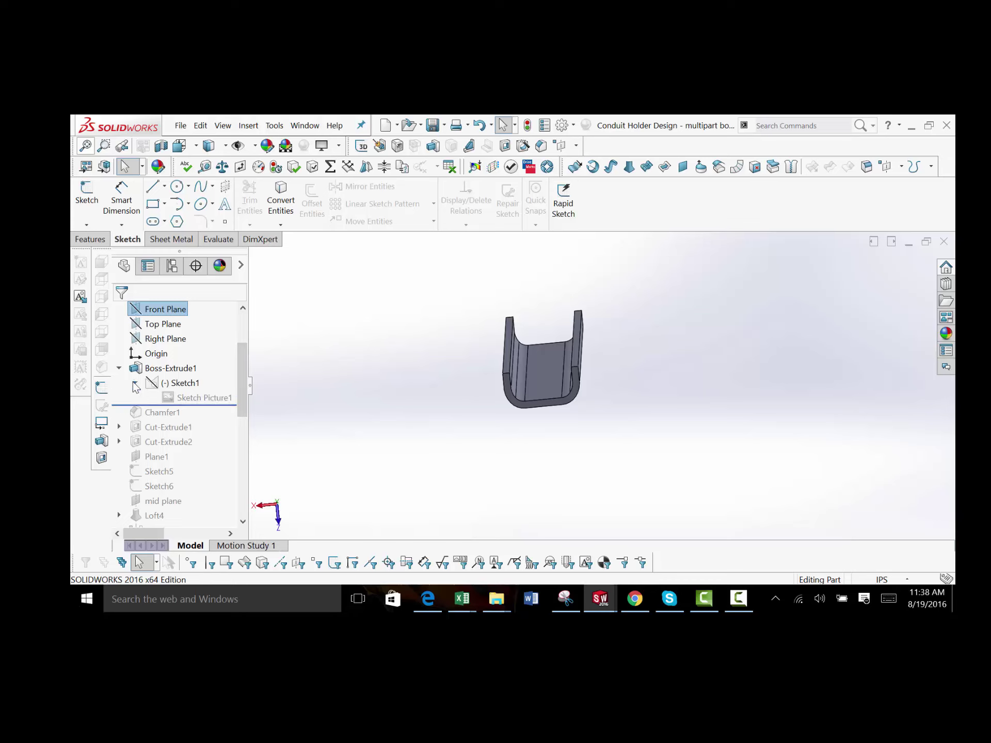
pyautogui.click(189, 399)
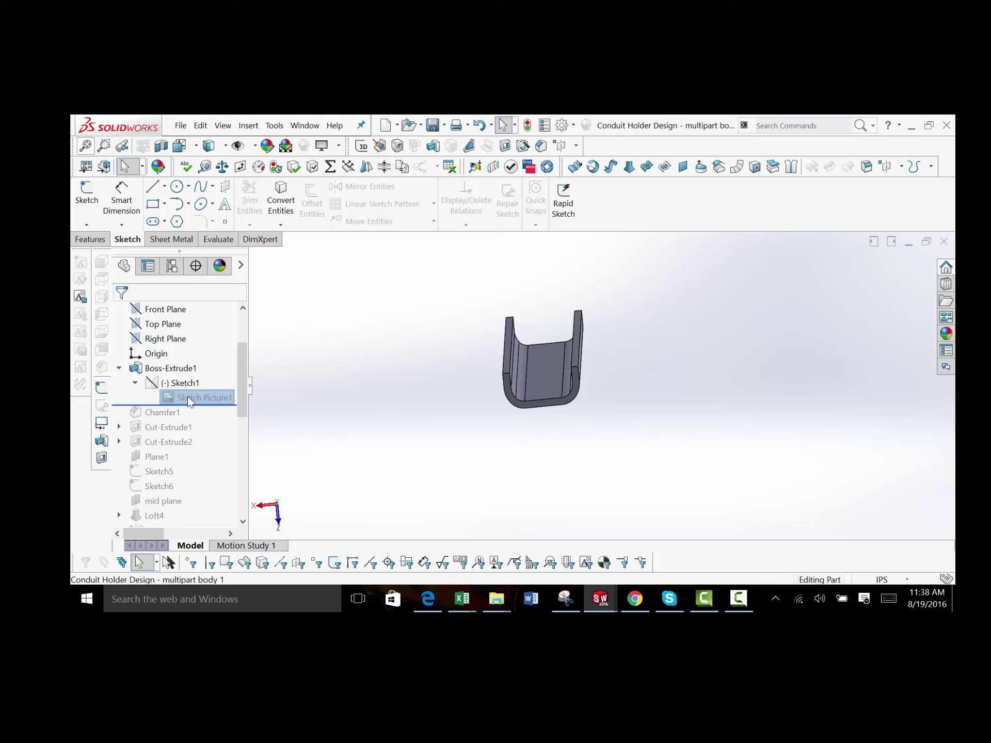
pyautogui.rightClick(188, 396)
pyautogui.click(309, 175)
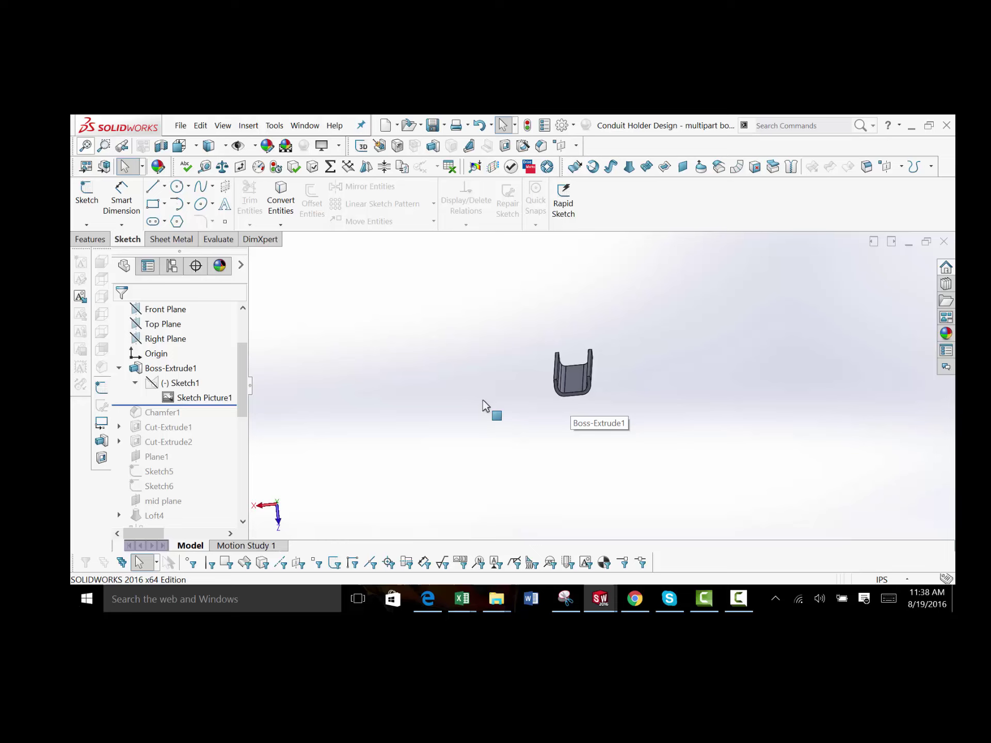
pyautogui.click(181, 382)
pyautogui.press('Escape')
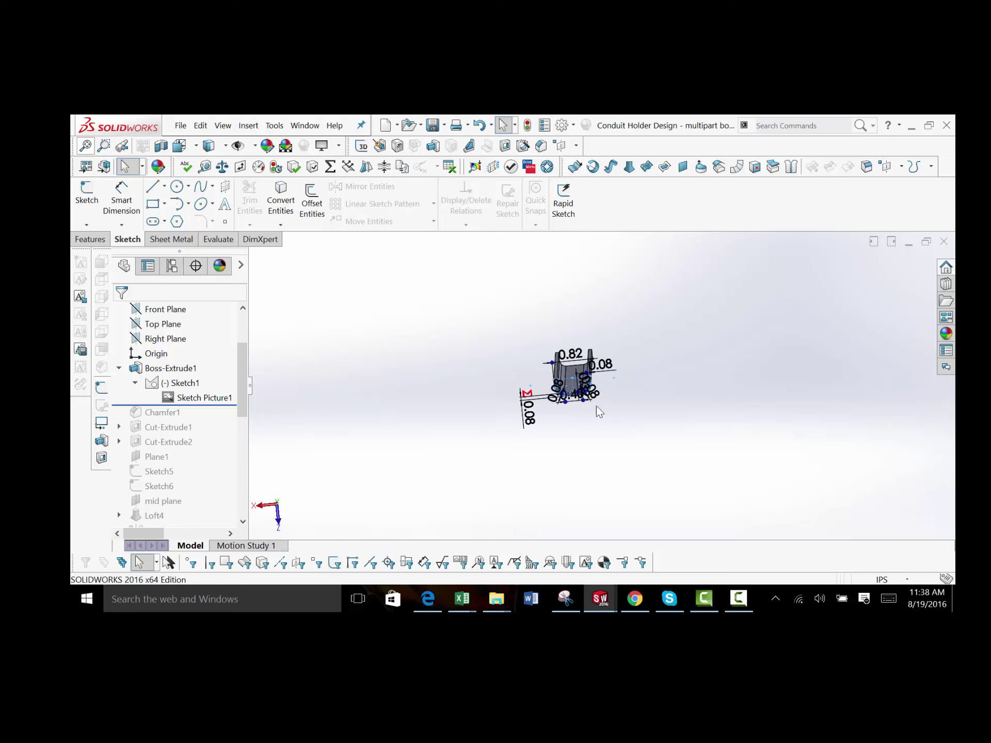
pyautogui.scroll(-6, 596, 405)
pyautogui.scroll(-3, 583, 393)
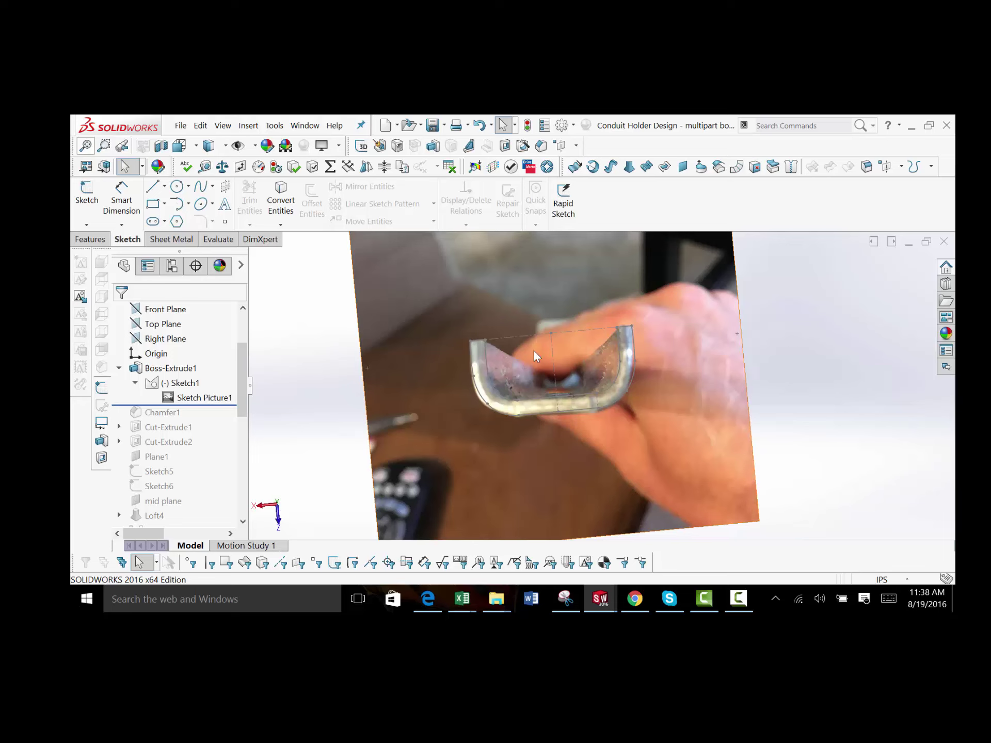
# Step: Edit Sketch1, smooth the kinked outer right arc to follow the photo, and exit the sketch
pyautogui.click(175, 383)
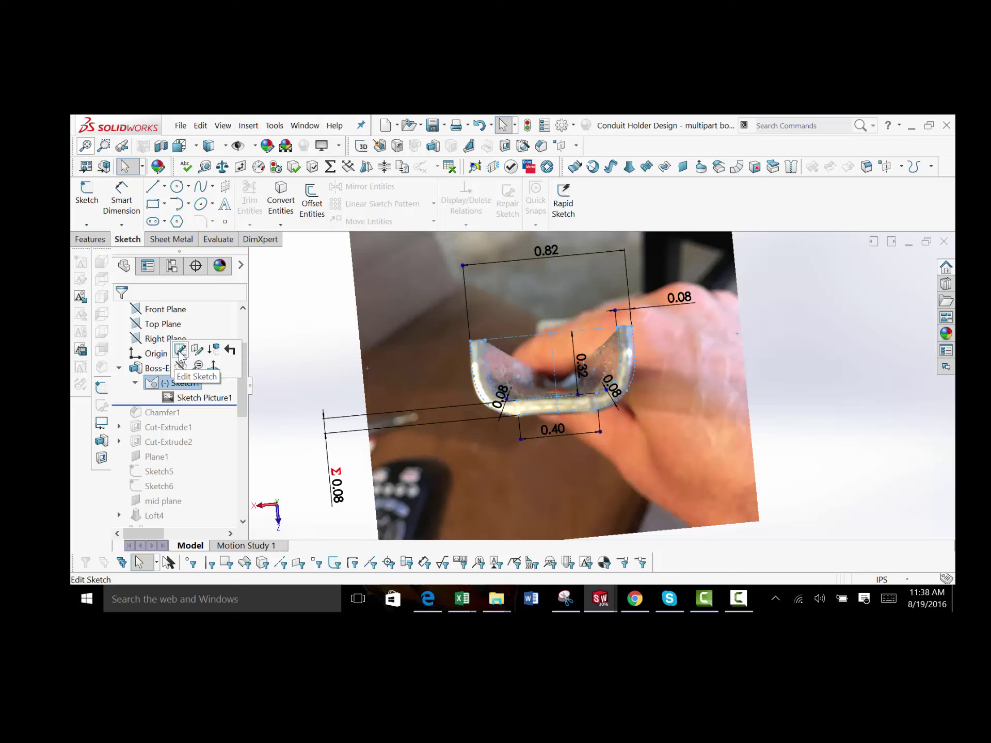
pyautogui.click(197, 350)
pyautogui.click(563, 388)
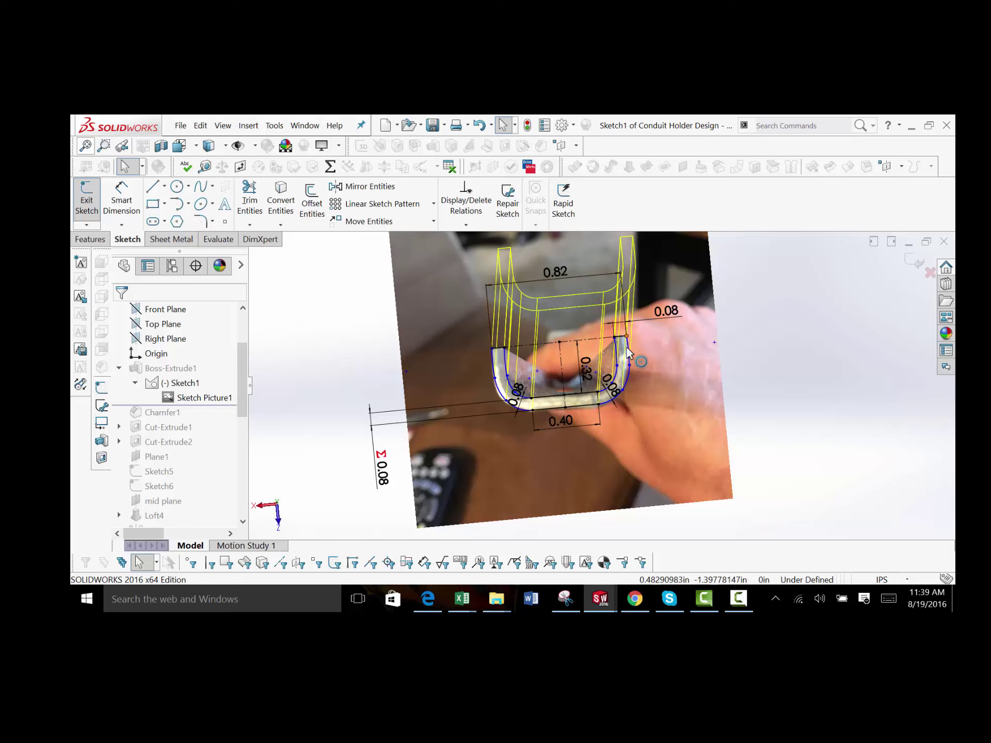
pyautogui.scroll(-6, 557, 392)
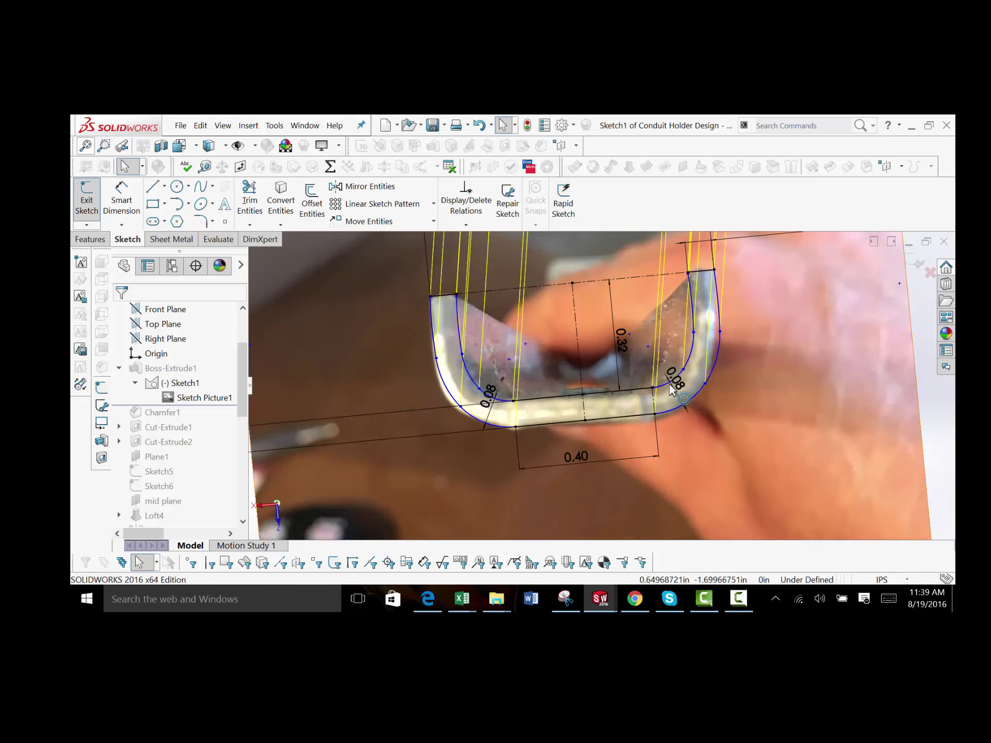
pyautogui.click(714, 359)
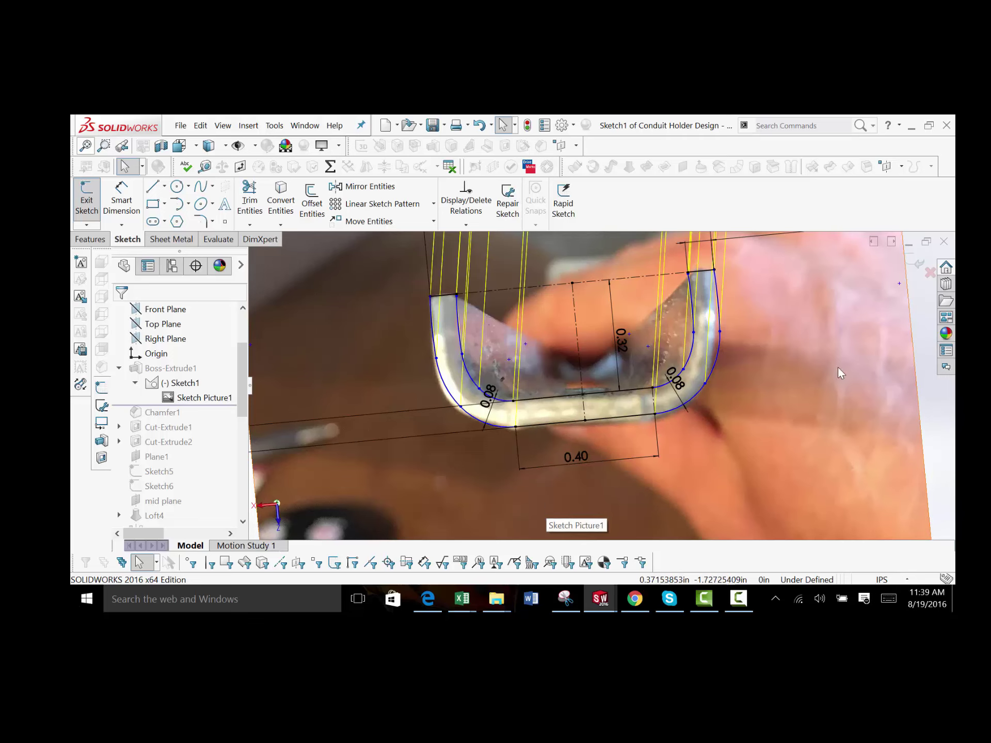
pyautogui.moveTo(784, 341); pyautogui.dragTo(743, 326, button='middle')
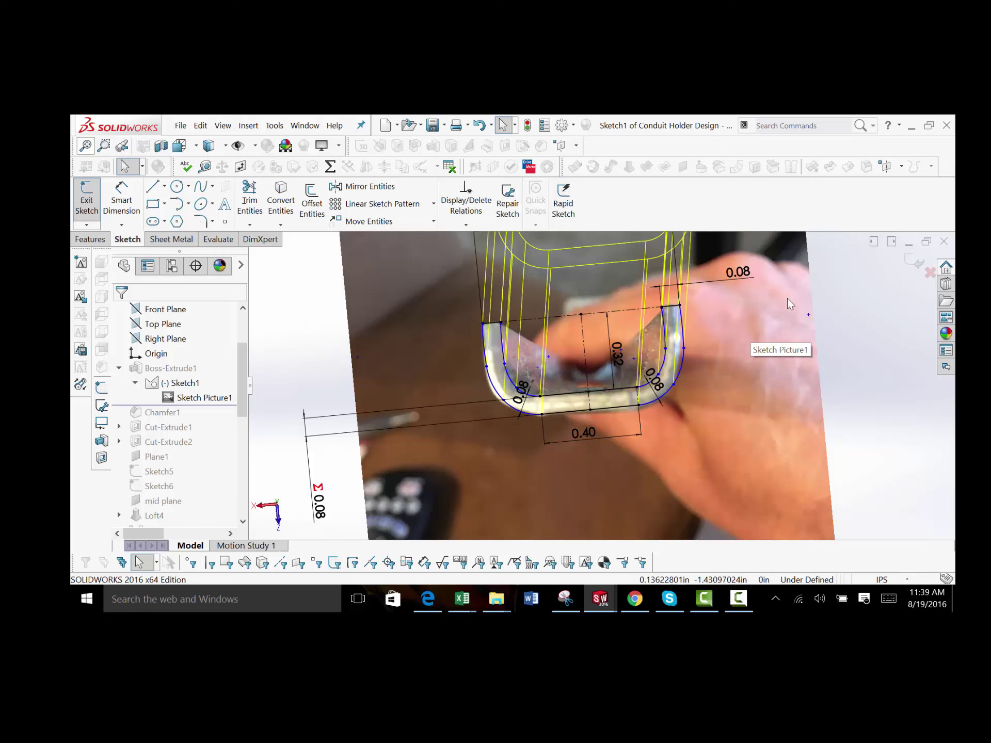
pyautogui.click(905, 263)
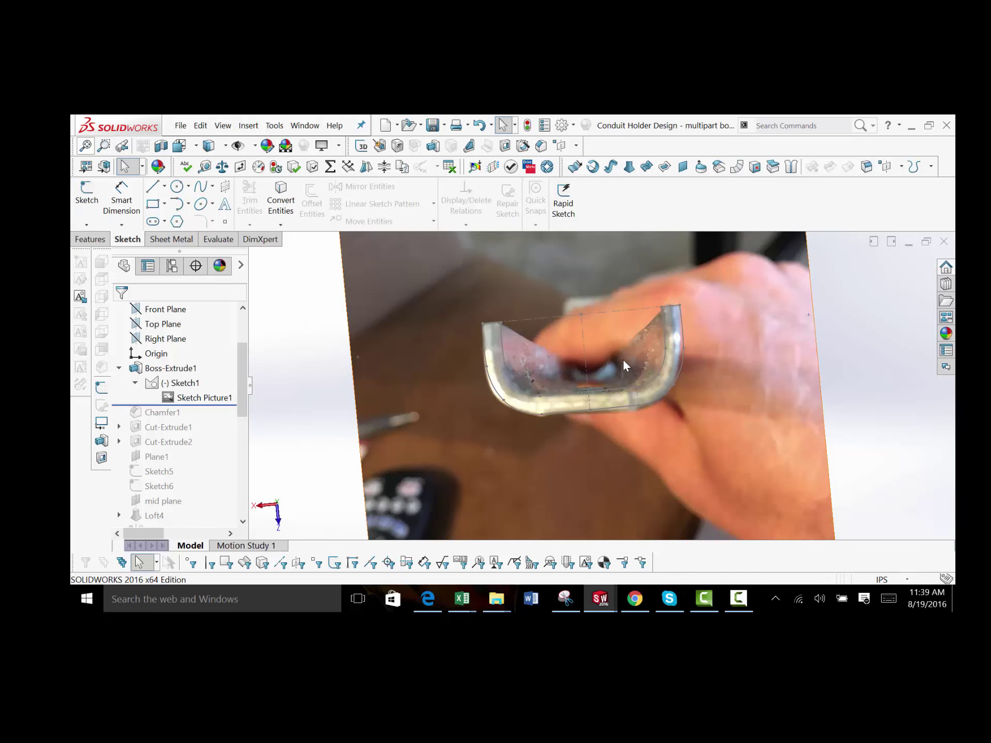
# Step: Hide Sketch1 and its photo, then inspect the chamfered channel's ends, long slot and hole
pyautogui.rightClick(182, 379)
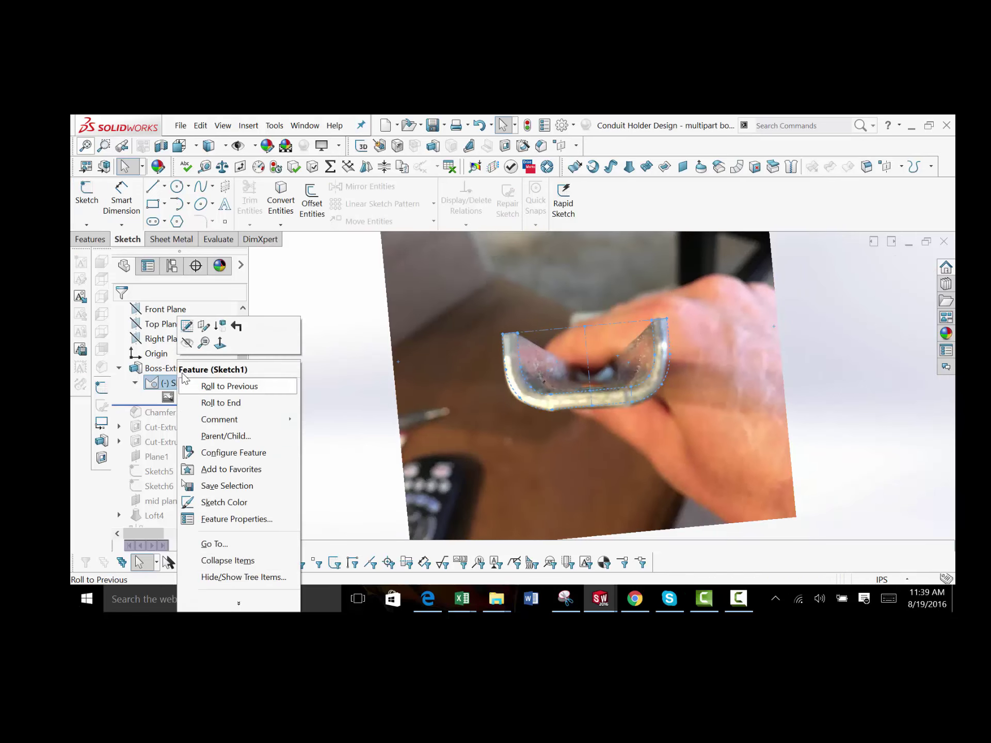
pyautogui.click(186, 343)
pyautogui.moveTo(608, 370)
pyautogui.mouseDown(button='middle')
pyautogui.moveTo(619, 380)
pyautogui.moveTo(595, 349)
pyautogui.moveTo(648, 380)
pyautogui.moveTo(683, 376)
pyautogui.mouseUp(button='middle')
pyautogui.moveTo(765, 398)
pyautogui.mouseDown(button='middle')
pyautogui.moveTo(728, 396)
pyautogui.moveTo(815, 407)
pyautogui.moveTo(785, 438)
pyautogui.moveTo(769, 412)
pyautogui.mouseUp(button='middle')
pyautogui.scroll(-2, 711, 354)
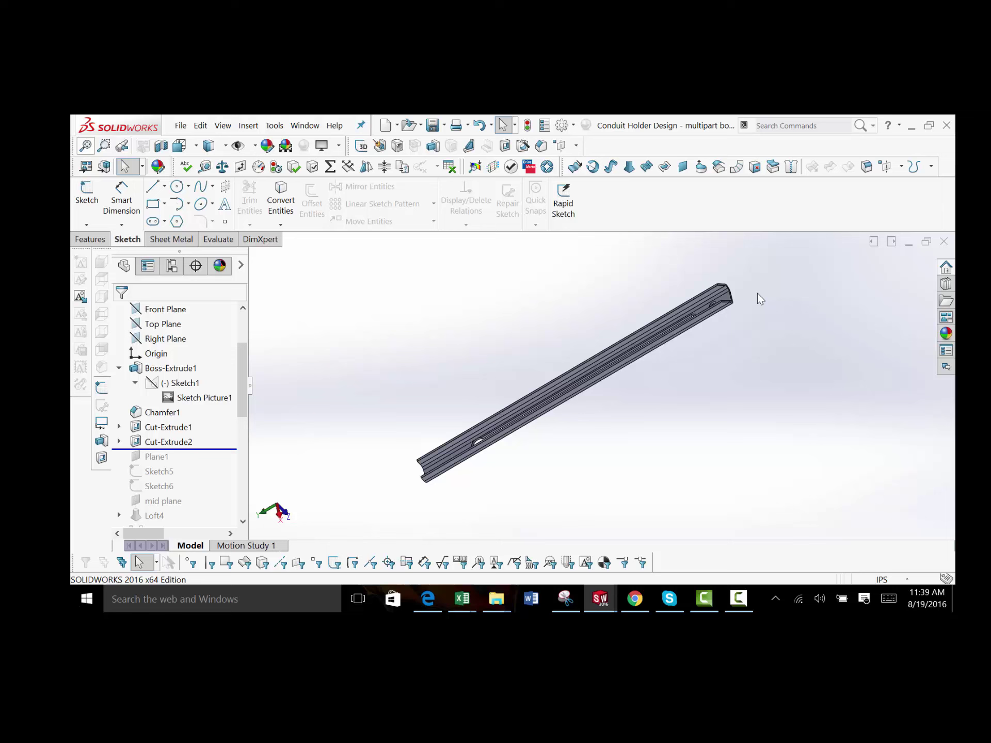
pyautogui.scroll(-5, 664, 345)
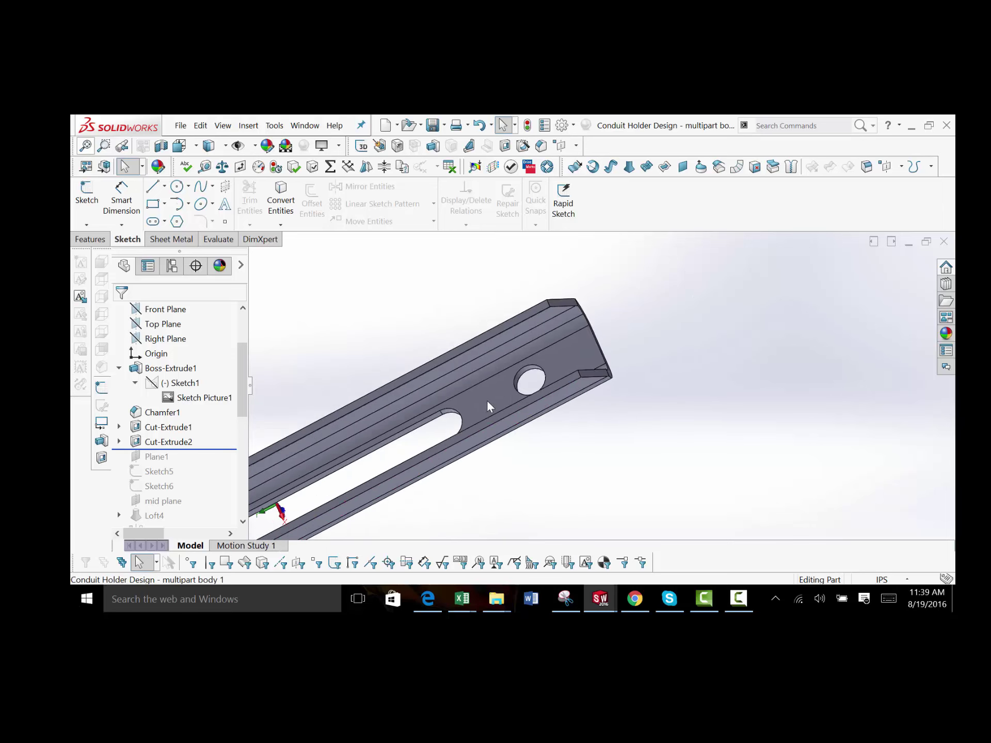
pyautogui.scroll(5, 489, 407)
pyautogui.scroll(-2, 503, 452)
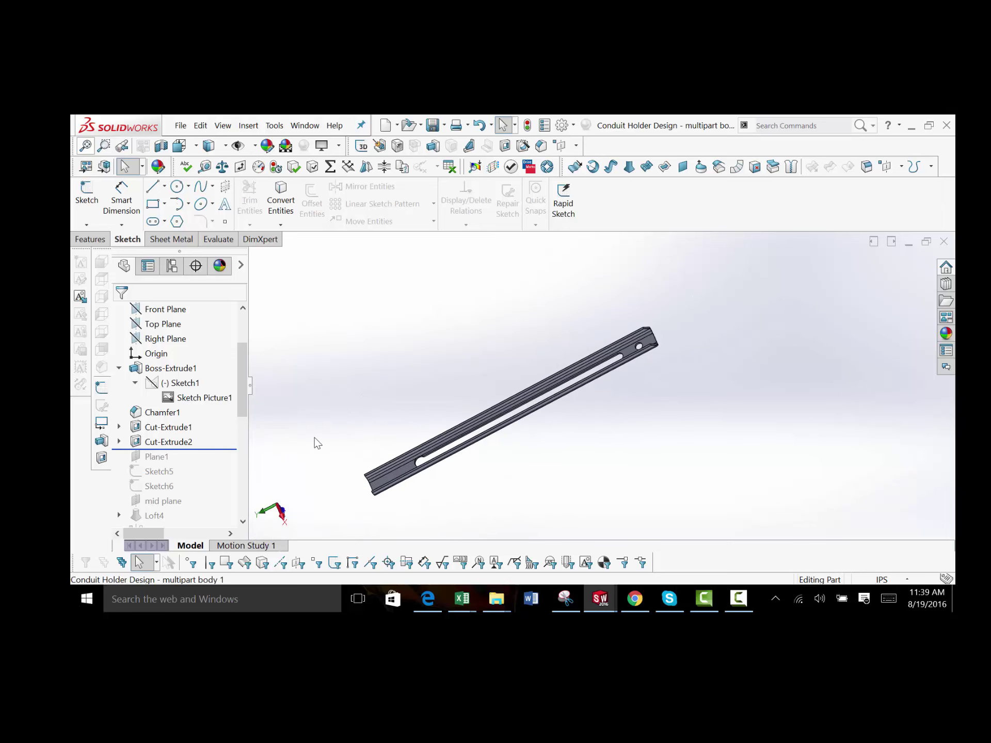
pyautogui.scroll(-2, 228, 430)
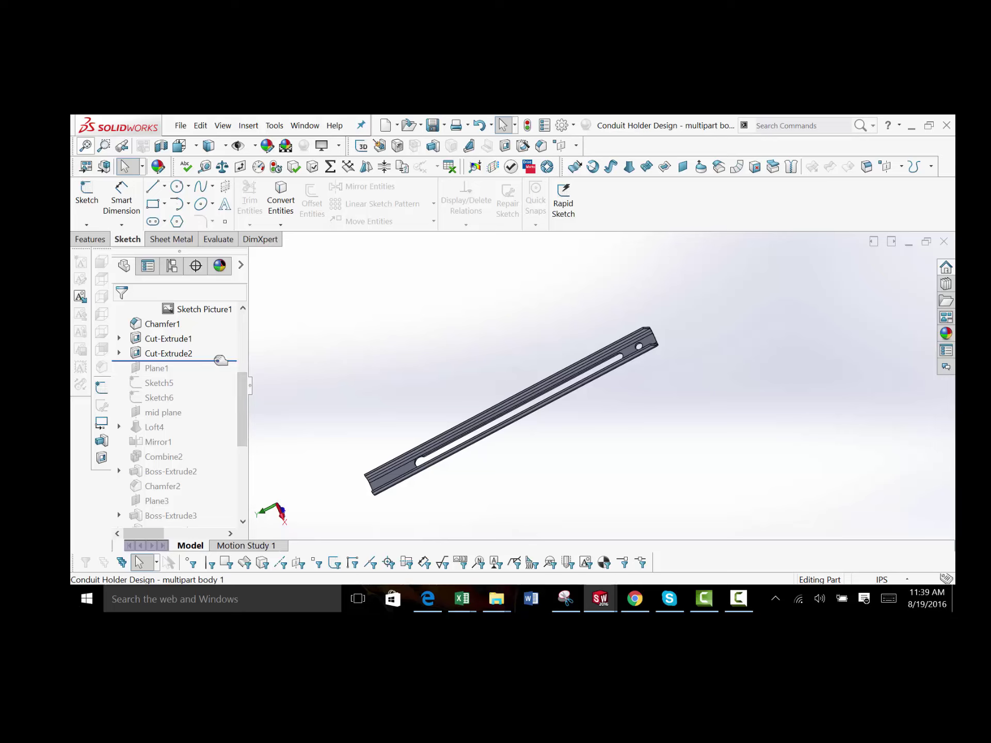
pyautogui.moveTo(221, 361); pyautogui.dragTo(221, 371)
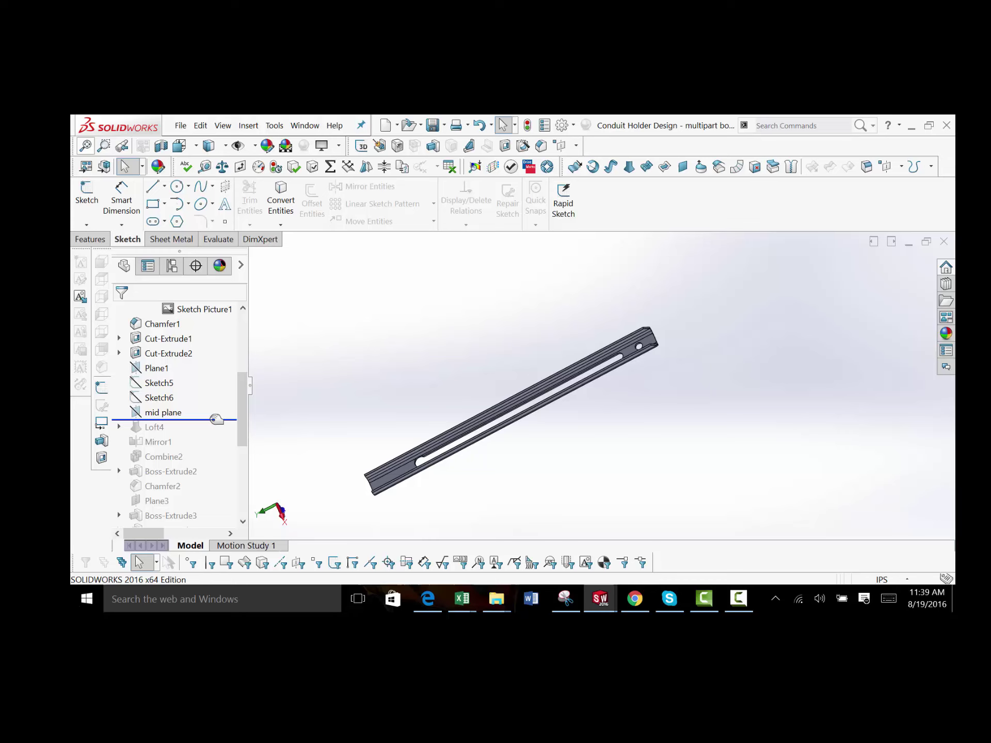
pyautogui.moveTo(213, 425); pyautogui.dragTo(216, 424)
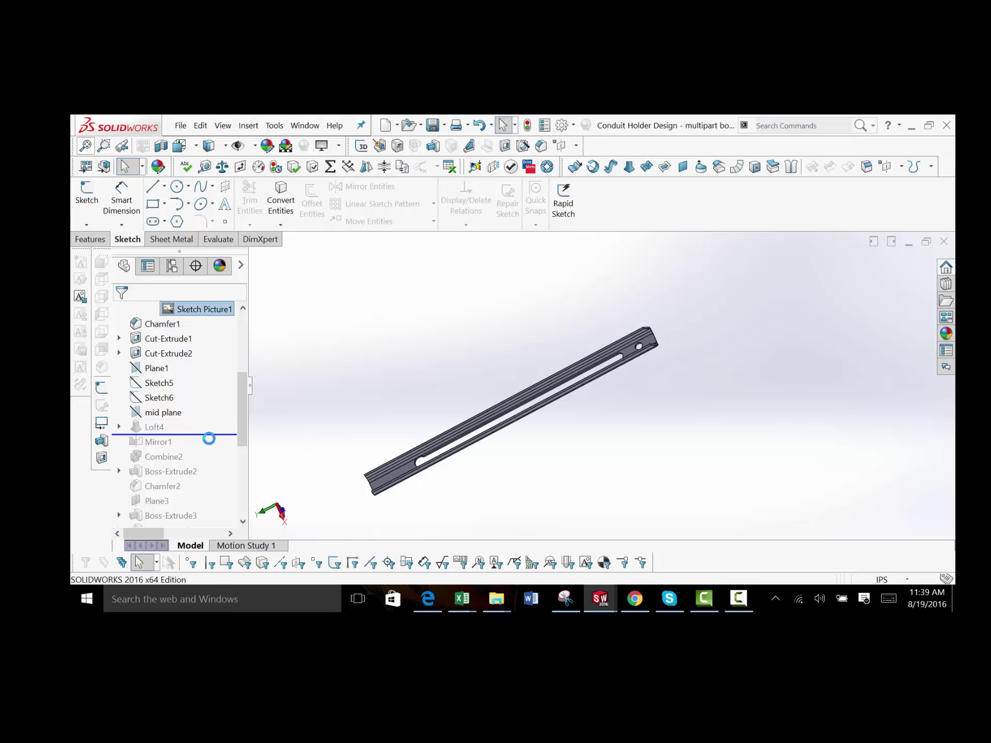
pyautogui.moveTo(454, 464); pyautogui.dragTo(376, 454, button='middle')
pyautogui.scroll(-6, 538, 491)
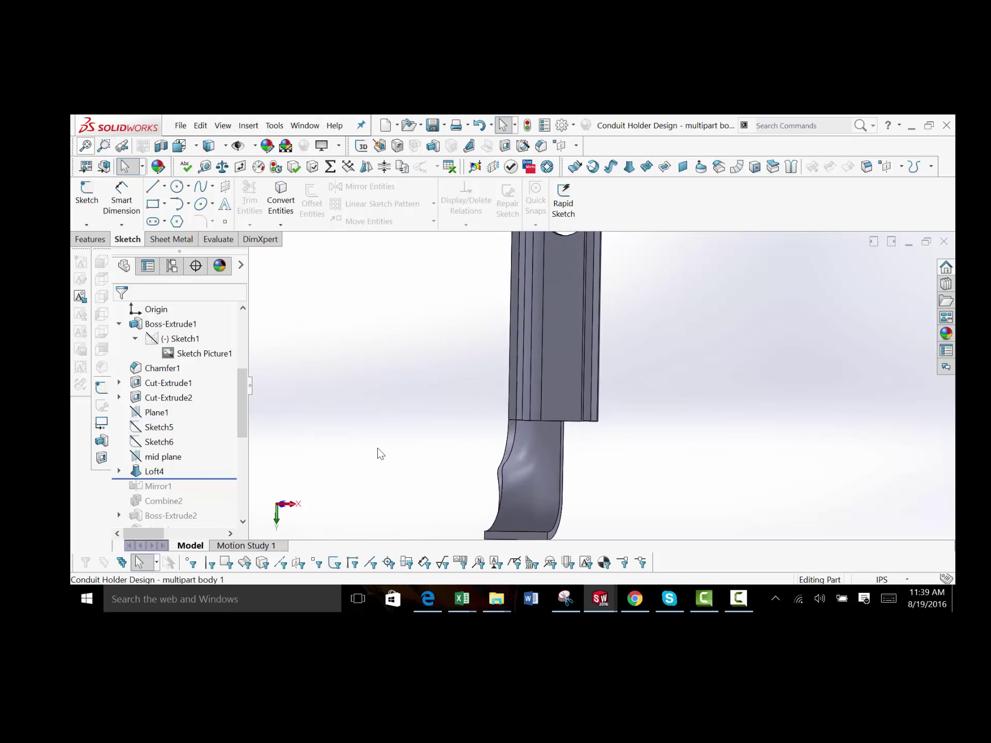
pyautogui.click(119, 472)
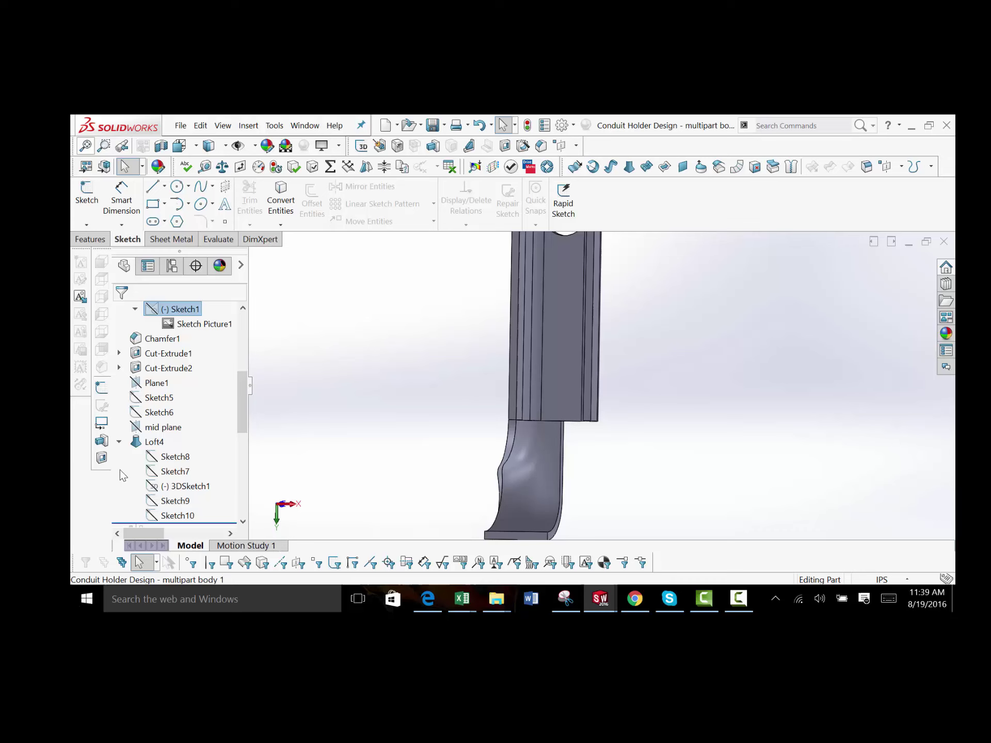
pyautogui.scroll(2, 554, 473)
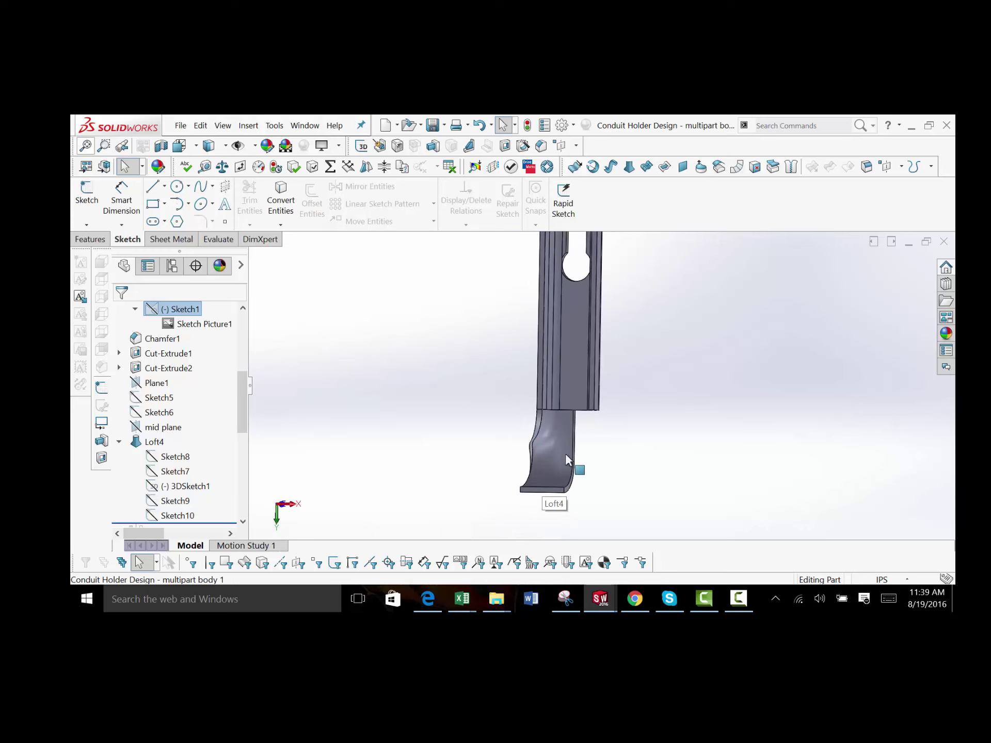
pyautogui.click(153, 443)
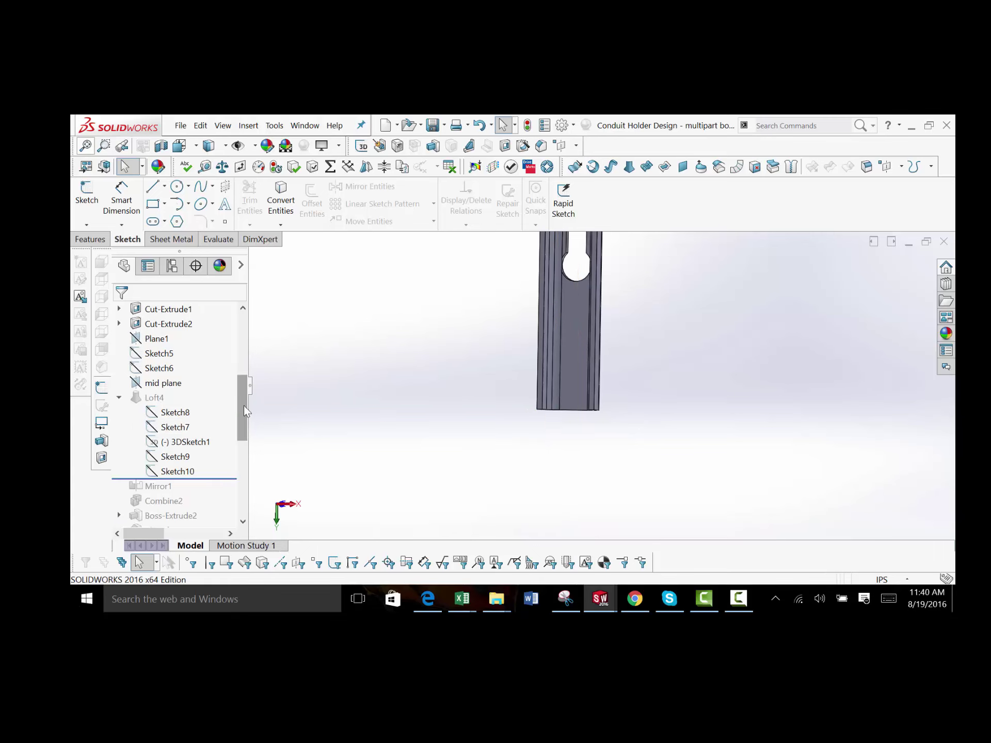
pyautogui.click(181, 416)
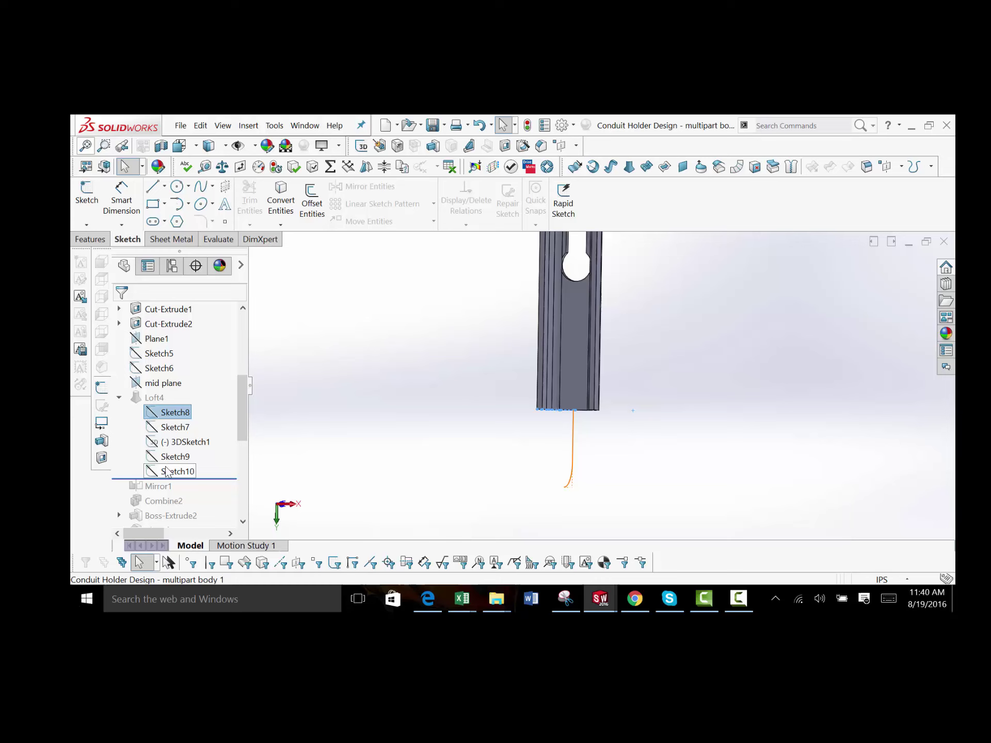
pyautogui.keyDown('shift'); pyautogui.click(167, 471); pyautogui.keyUp('shift')
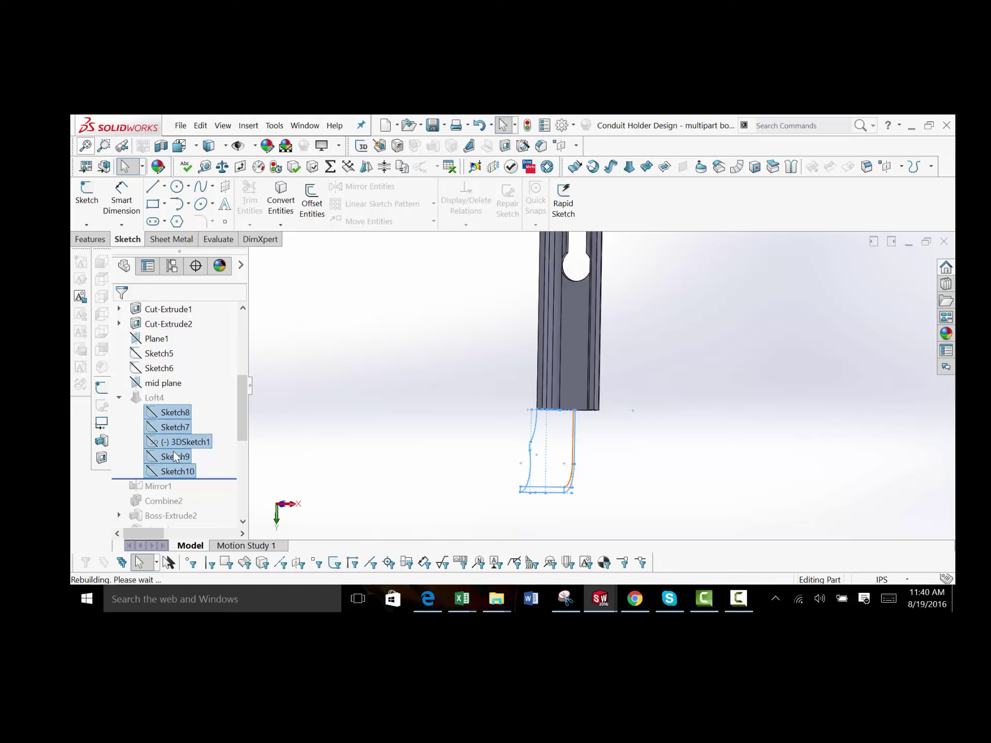
pyautogui.scroll(-5, 546, 456)
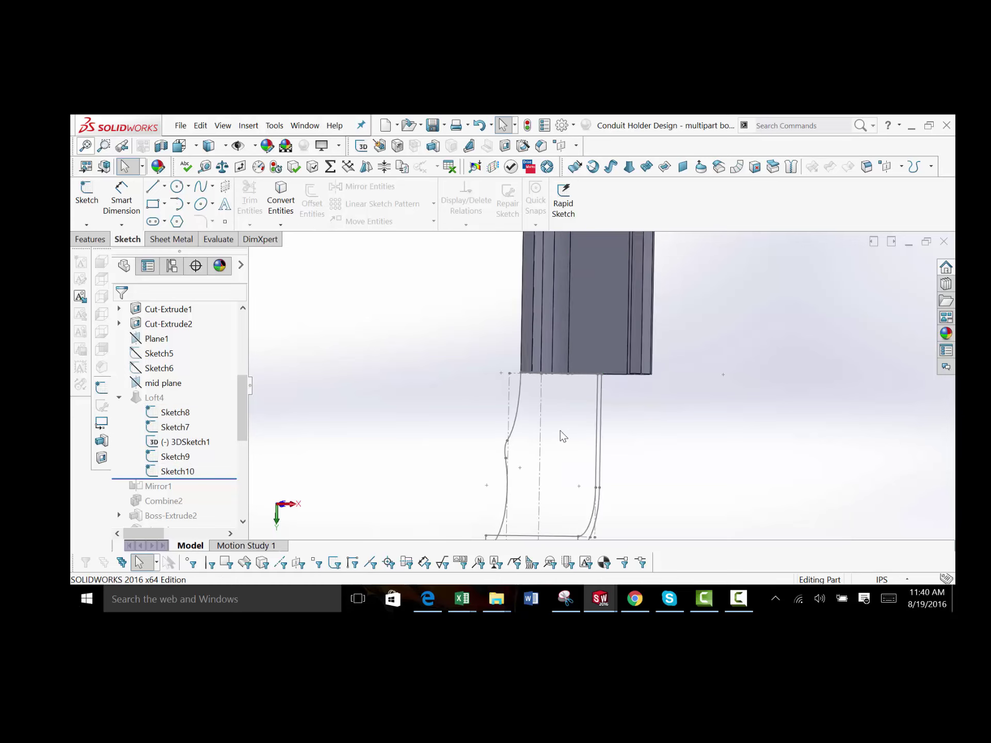
pyautogui.moveTo(559, 430); pyautogui.dragTo(581, 341, button='middle')
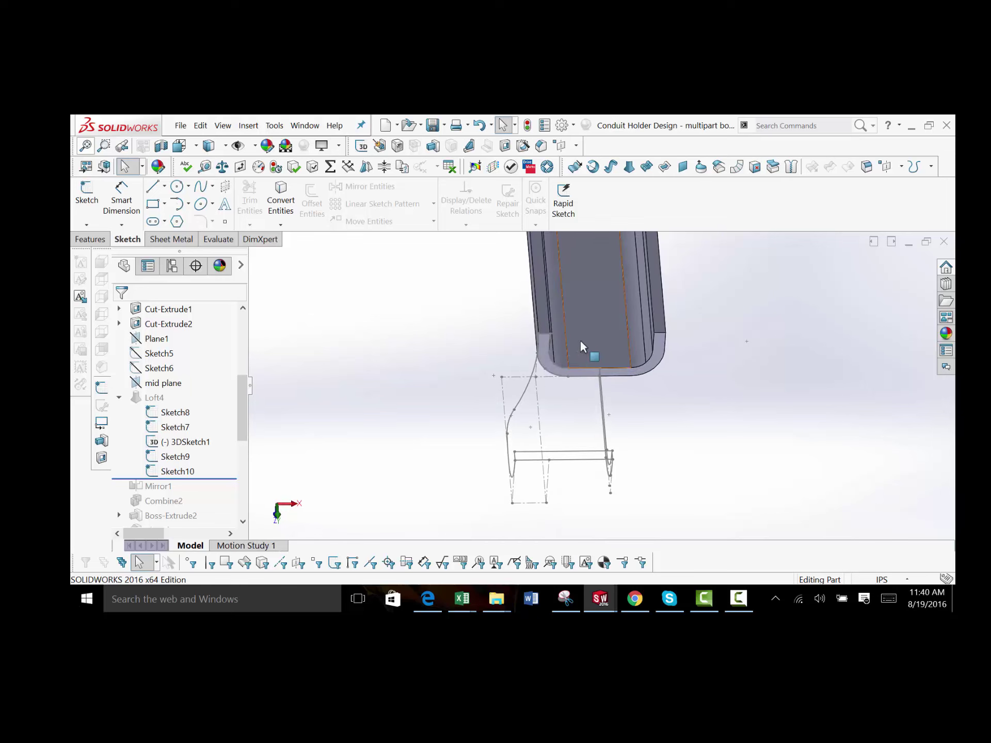
pyautogui.scroll(-3, 572, 460)
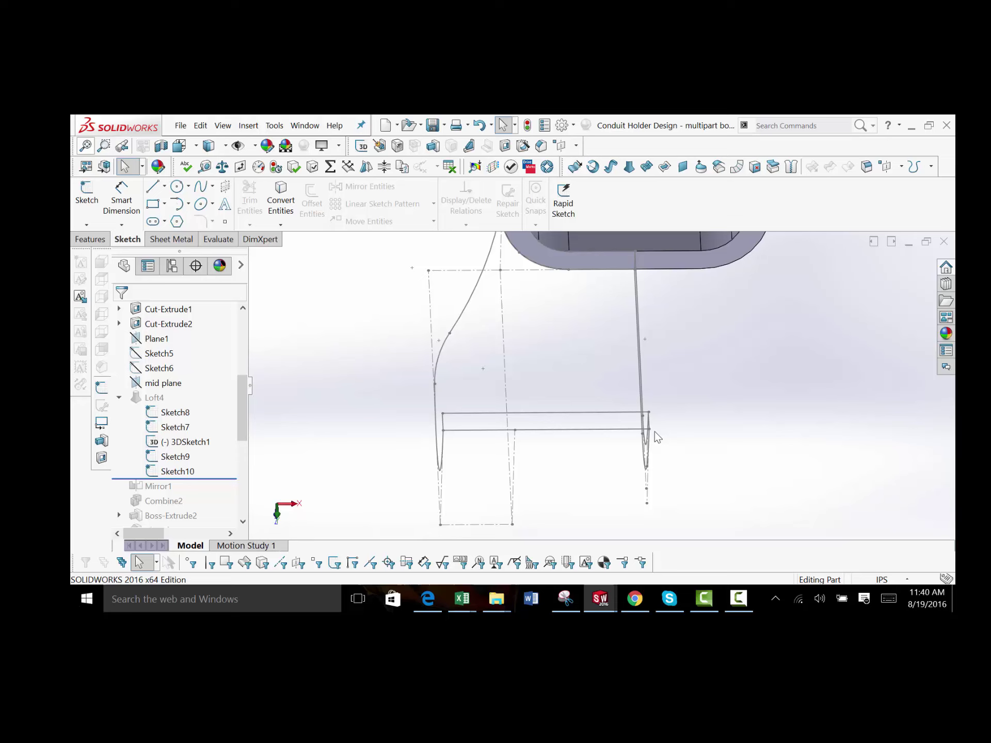
pyautogui.scroll(3, 655, 431)
pyautogui.moveTo(617, 409); pyautogui.dragTo(627, 494, button='middle')
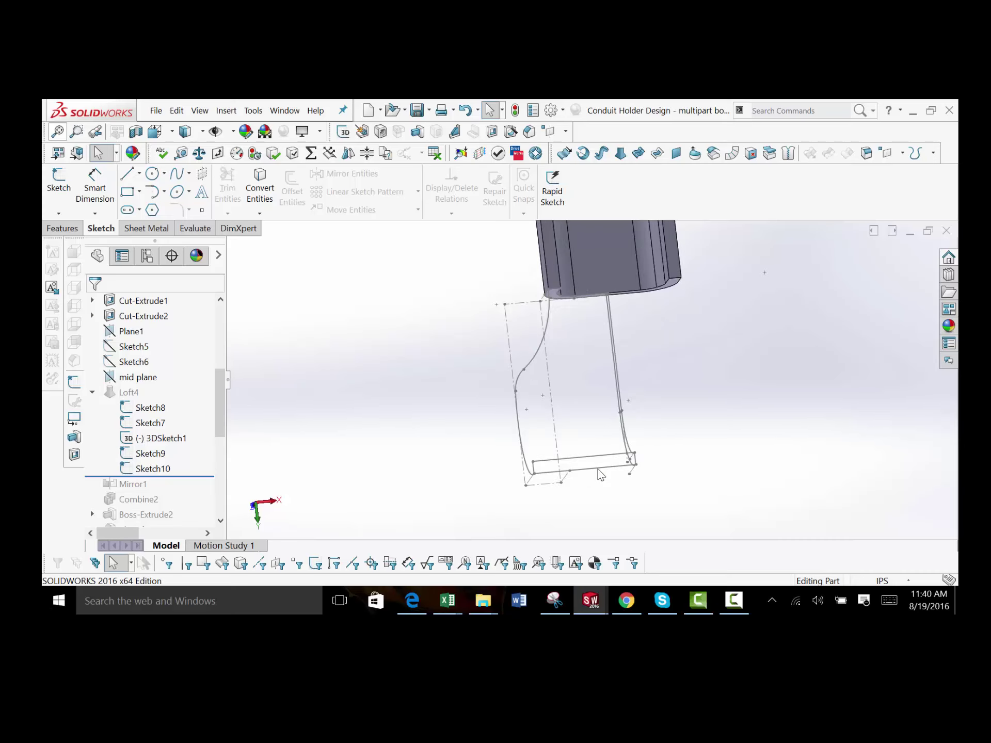
pyautogui.press('z')
pyautogui.scroll(-3, 619, 449)
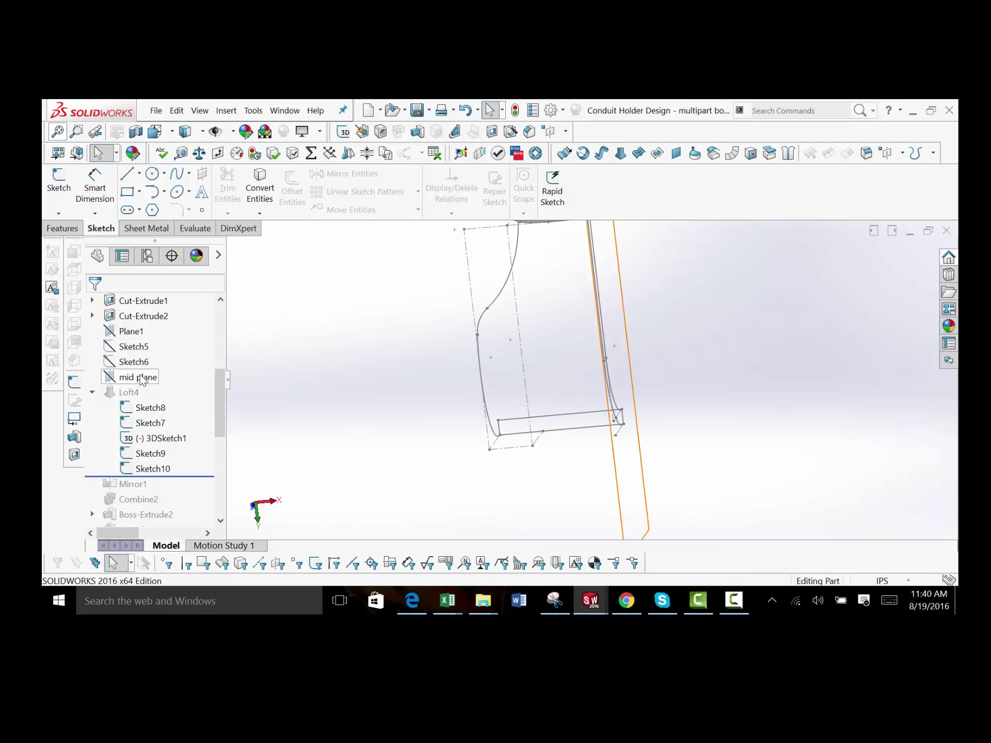
pyautogui.click(622, 434)
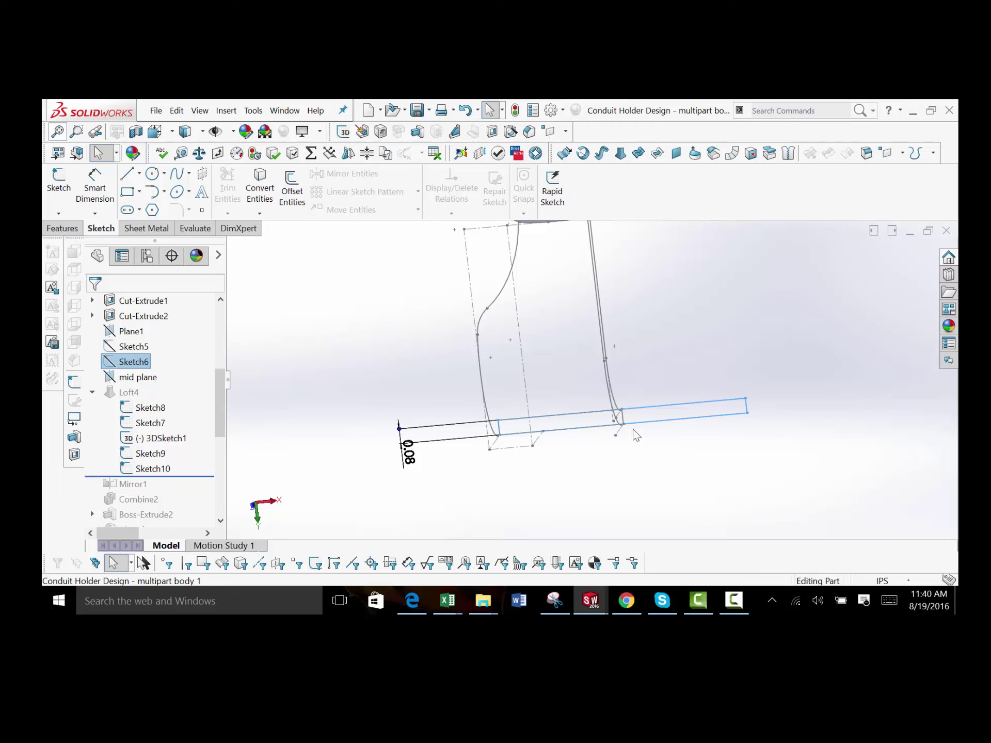
pyautogui.click(626, 499)
pyautogui.moveTo(626, 475)
pyautogui.mouseDown(button='middle')
pyautogui.moveTo(597, 398)
pyautogui.moveTo(584, 454)
pyautogui.moveTo(573, 320)
pyautogui.moveTo(640, 315)
pyautogui.mouseUp(button='middle')
pyautogui.scroll(3, 570, 313)
pyautogui.scroll(5, 604, 295)
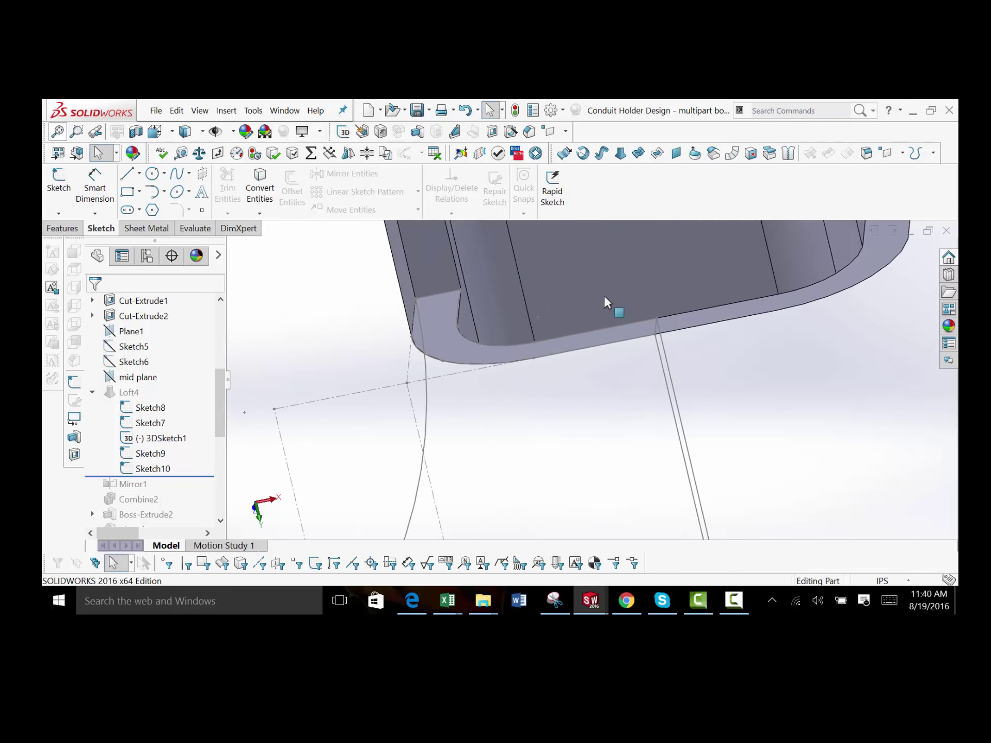
pyautogui.scroll(-2, 594, 385)
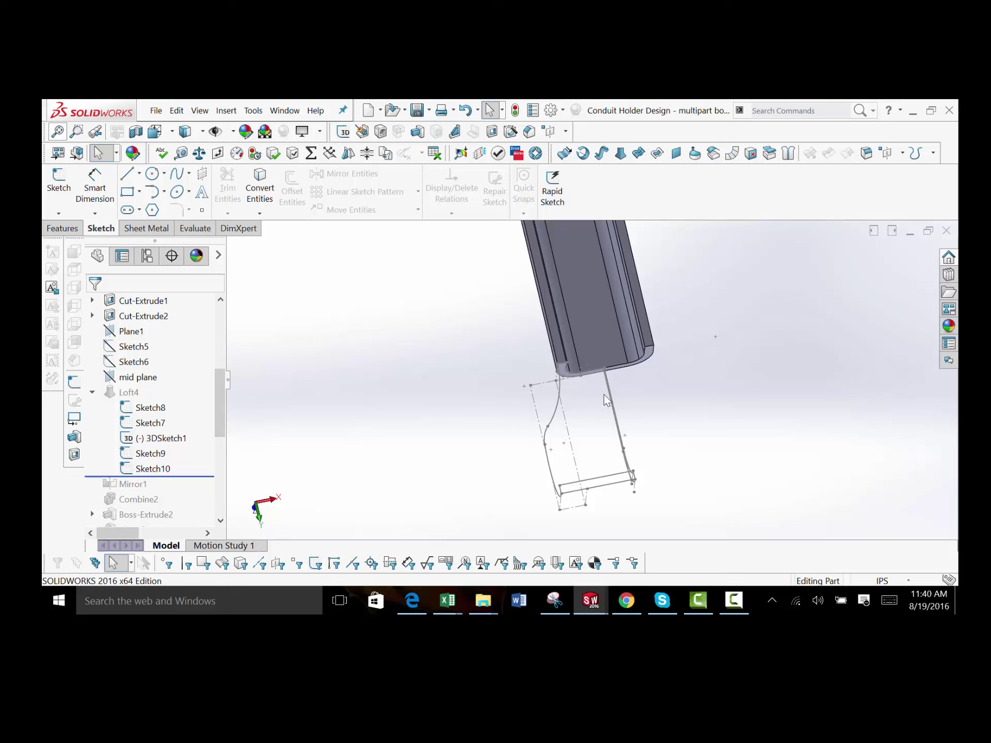
pyautogui.hotkey('ctrl', '8')
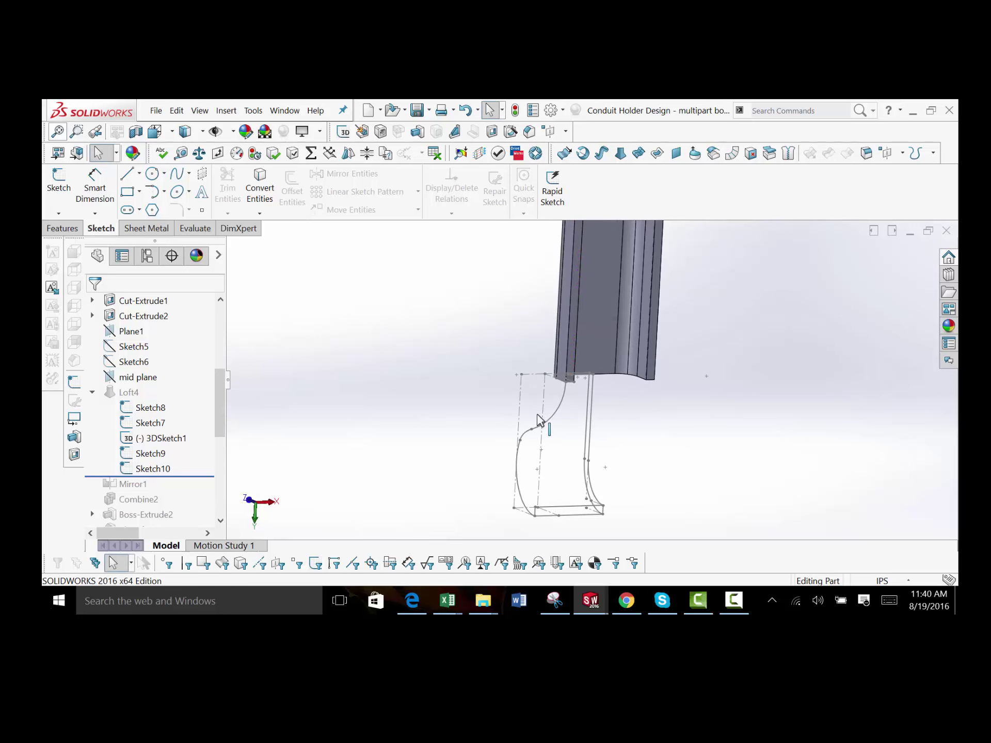
pyautogui.click(553, 416)
pyautogui.scroll(-2, 556, 451)
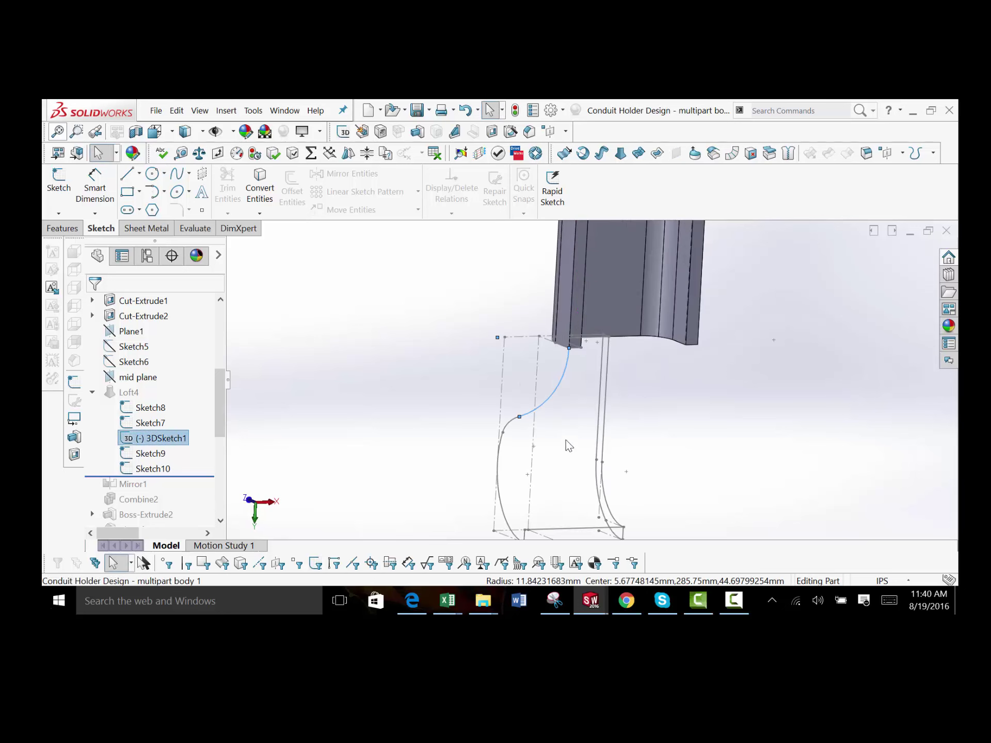
pyautogui.moveTo(560, 422)
pyautogui.mouseDown(button='middle')
pyautogui.moveTo(580, 407)
pyautogui.moveTo(617, 443)
pyautogui.moveTo(610, 467)
pyautogui.mouseUp(button='middle')
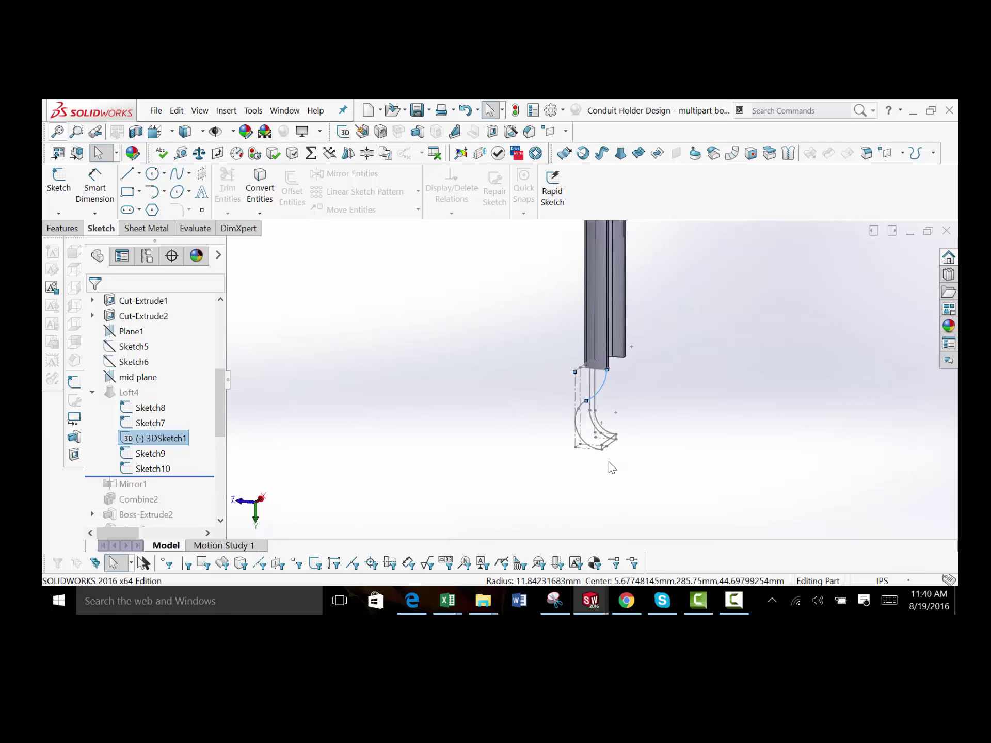
pyautogui.scroll(-2, 593, 426)
pyautogui.scroll(-2, 595, 427)
pyautogui.click(524, 433)
pyautogui.scroll(-3, 571, 410)
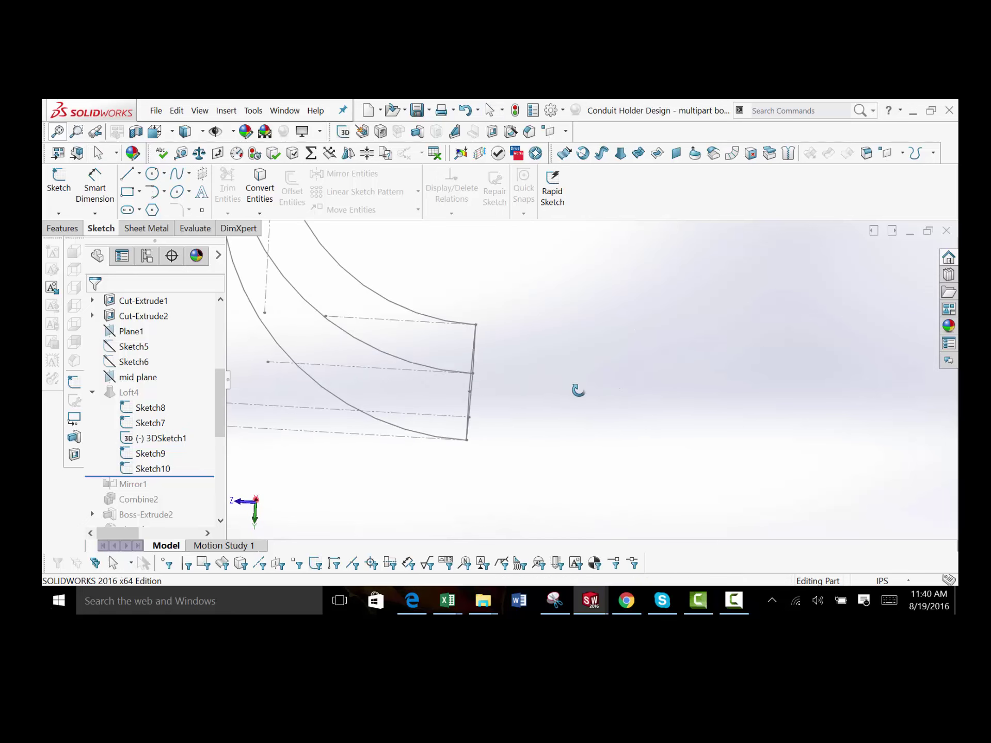
pyautogui.moveTo(504, 417)
pyautogui.mouseDown(button='middle')
pyautogui.moveTo(468, 402)
pyautogui.moveTo(661, 411)
pyautogui.moveTo(688, 387)
pyautogui.mouseUp(button='middle')
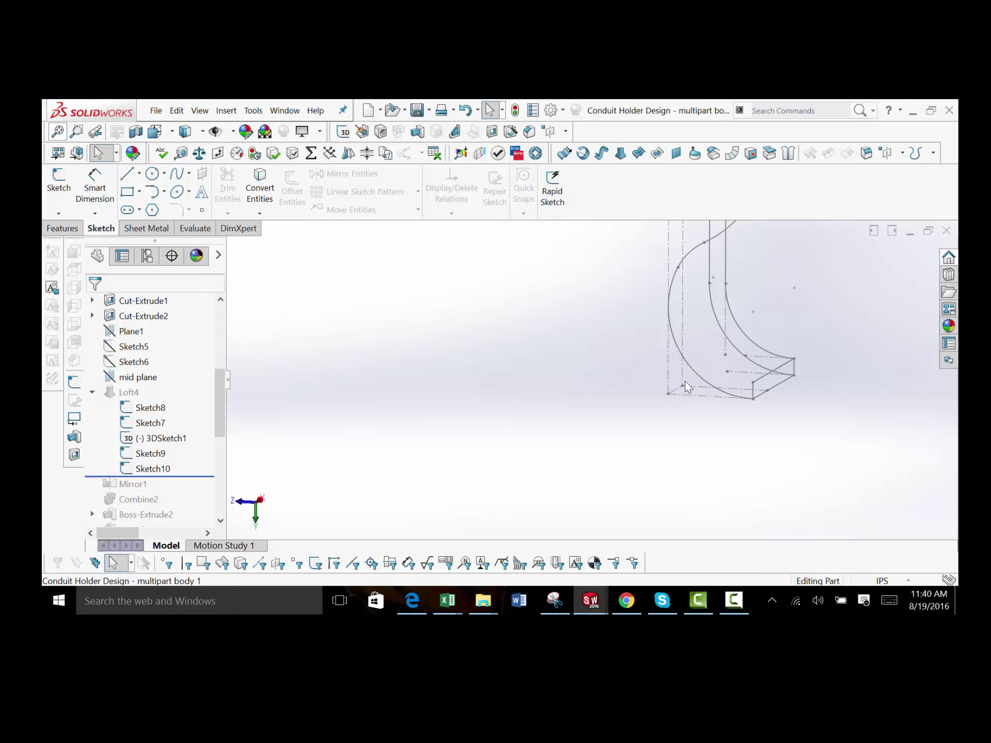
pyautogui.click(177, 443)
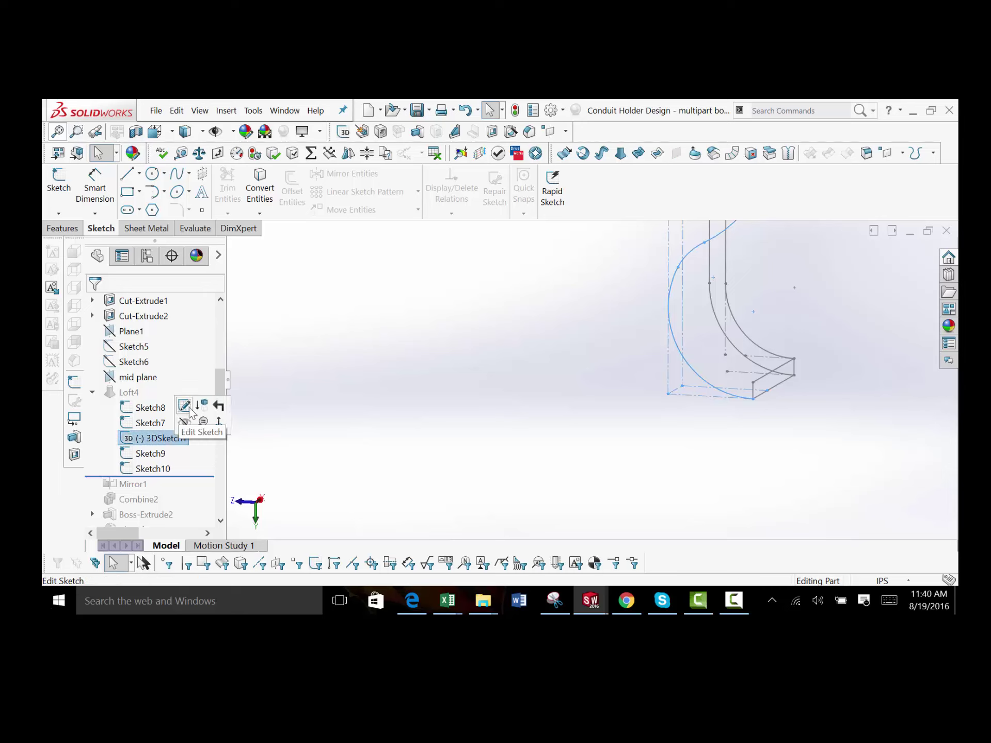
pyautogui.click(190, 406)
pyautogui.scroll(-3, 721, 416)
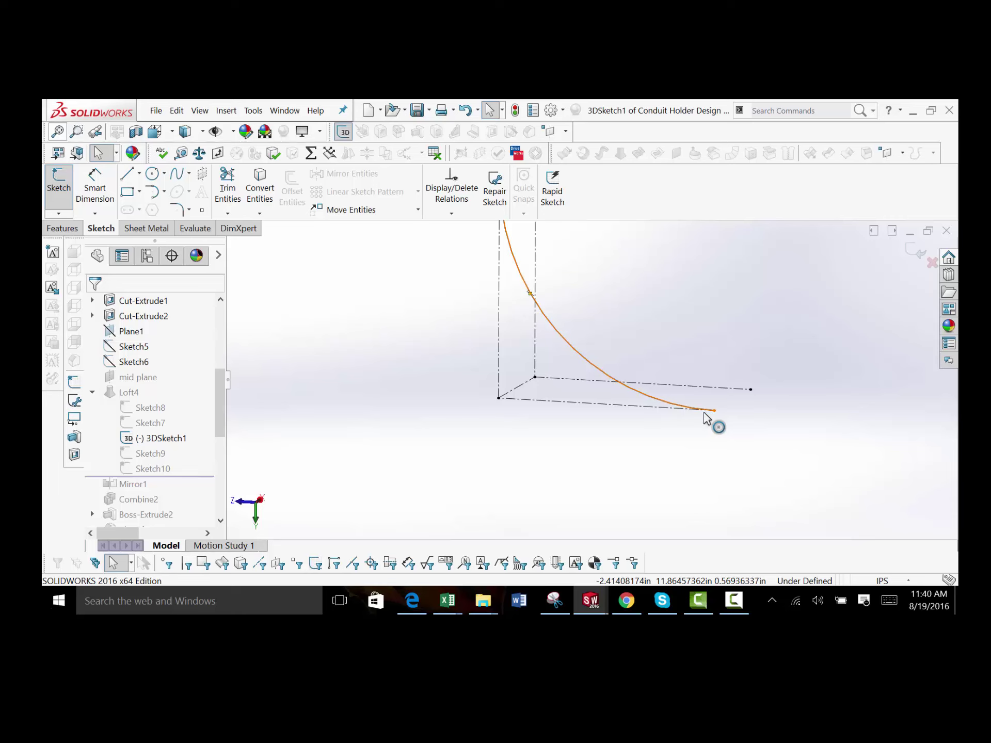
pyautogui.moveTo(583, 409)
pyautogui.mouseDown(button='middle')
pyautogui.moveTo(698, 402)
pyautogui.moveTo(668, 382)
pyautogui.moveTo(642, 382)
pyautogui.moveTo(650, 411)
pyautogui.moveTo(593, 286)
pyautogui.moveTo(621, 319)
pyautogui.moveTo(602, 305)
pyautogui.moveTo(609, 293)
pyautogui.moveTo(603, 367)
pyautogui.moveTo(604, 339)
pyautogui.mouseUp(button='middle')
pyautogui.moveTo(571, 286)
pyautogui.mouseDown(button='middle')
pyautogui.moveTo(559, 282)
pyautogui.moveTo(594, 351)
pyautogui.mouseUp(button='middle')
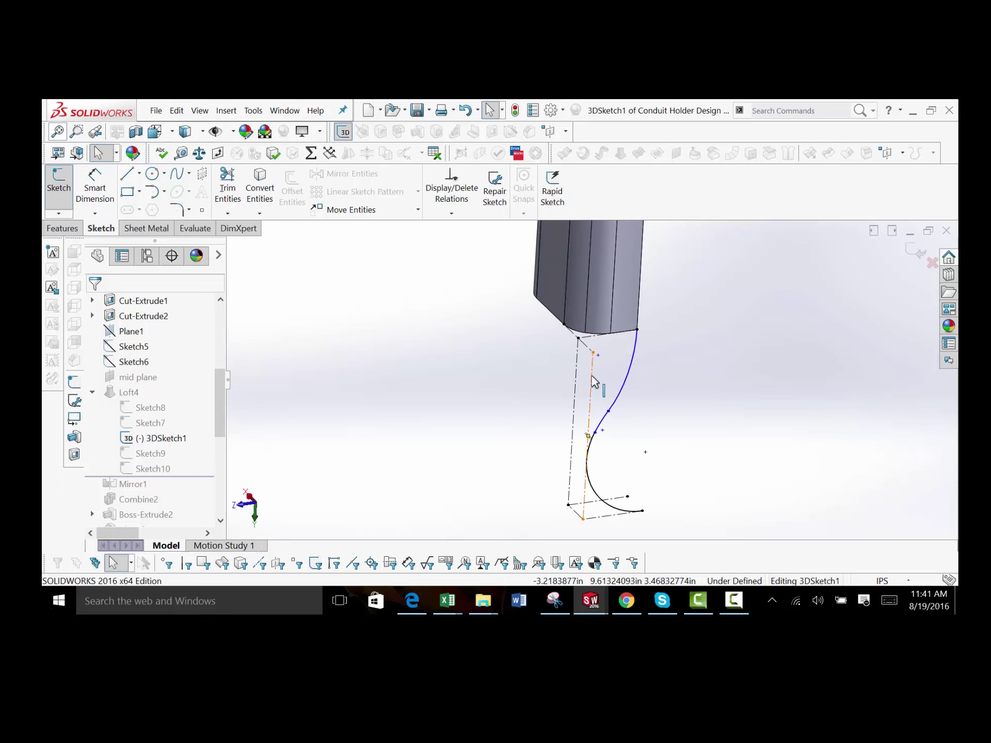
pyautogui.moveTo(652, 371)
pyautogui.mouseDown(button='middle')
pyautogui.moveTo(646, 349)
pyautogui.moveTo(614, 339)
pyautogui.moveTo(707, 404)
pyautogui.moveTo(687, 365)
pyautogui.moveTo(652, 422)
pyautogui.moveTo(618, 400)
pyautogui.mouseUp(button='middle')
pyautogui.scroll(-4, 617, 400)
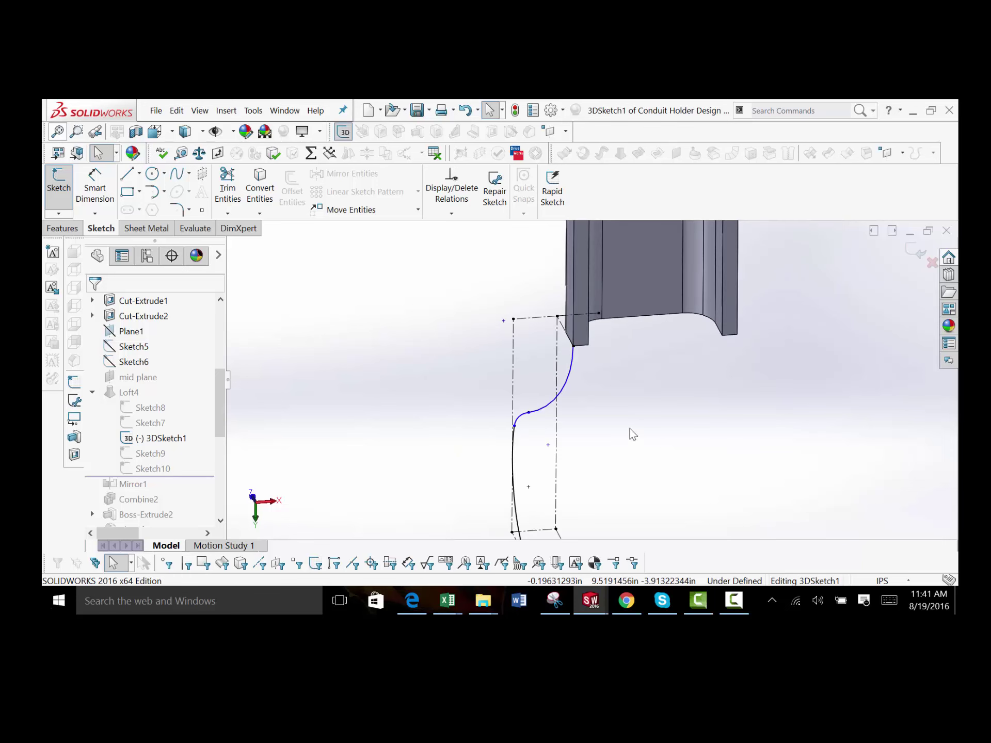
pyautogui.scroll(2, 606, 360)
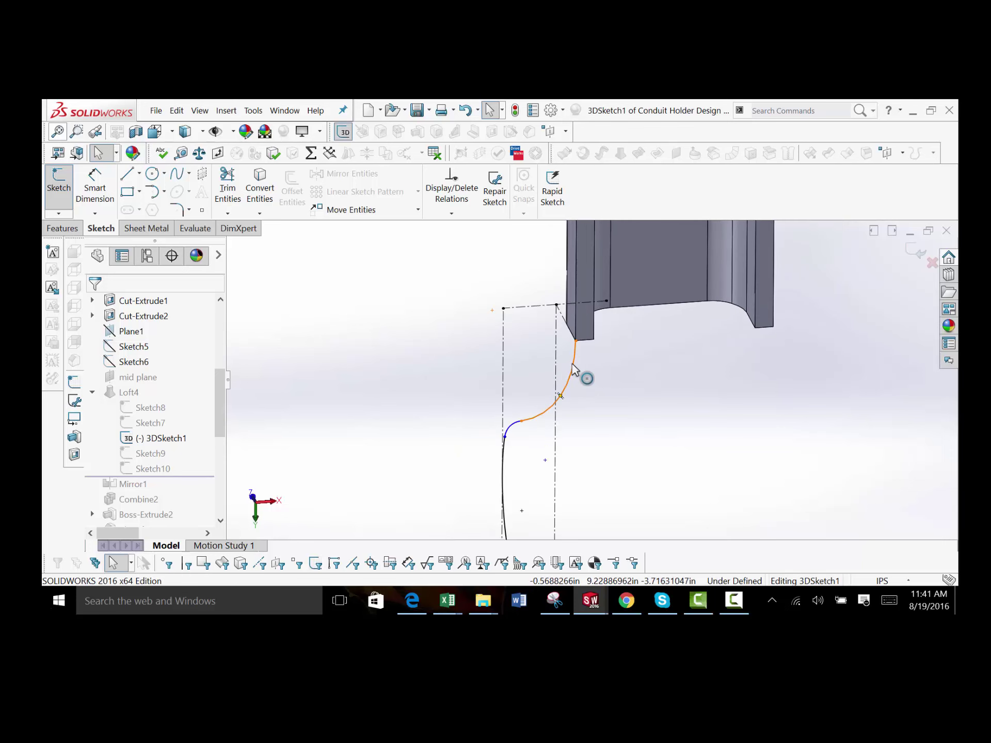
pyautogui.click(573, 365)
pyautogui.click(504, 459)
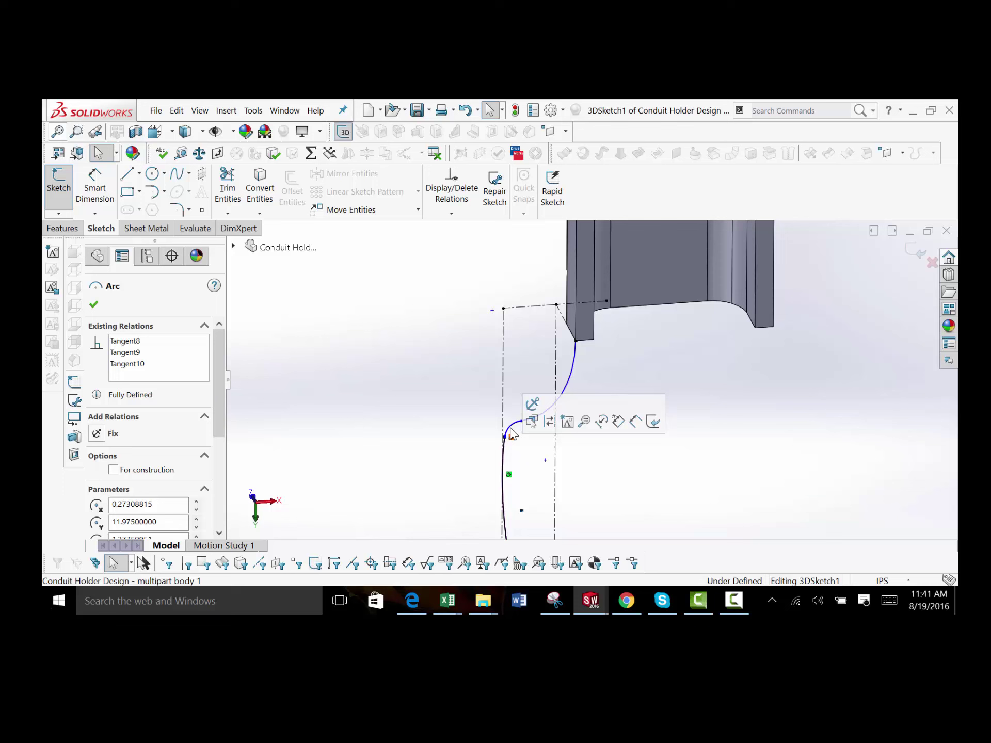
pyautogui.click(517, 426)
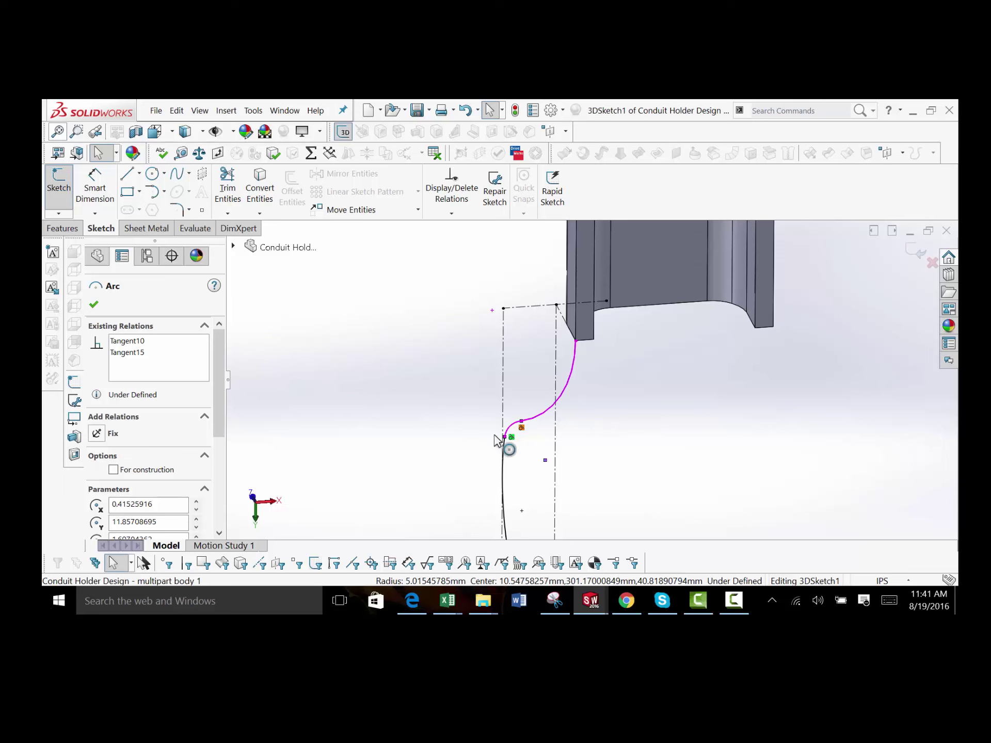
pyautogui.press('Escape')
pyautogui.scroll(-4, 527, 421)
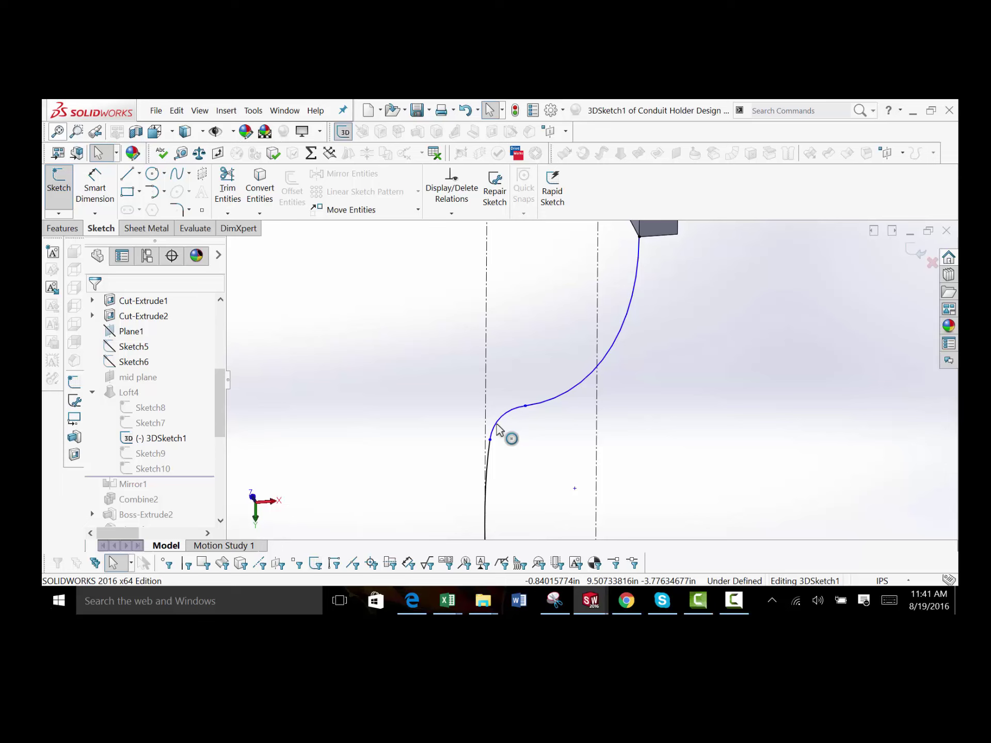
pyautogui.scroll(4, 577, 451)
pyautogui.moveTo(613, 451)
pyautogui.mouseDown(button='middle')
pyautogui.moveTo(624, 440)
pyautogui.moveTo(610, 420)
pyautogui.moveTo(627, 436)
pyautogui.mouseUp(button='middle')
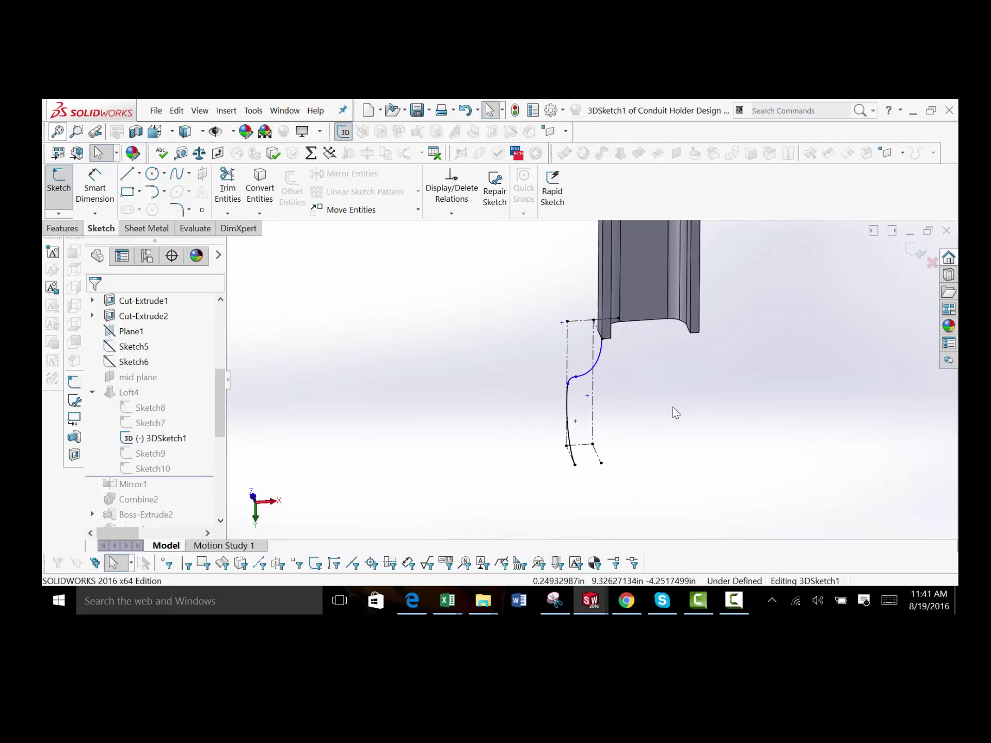
pyautogui.scroll(-2, 628, 405)
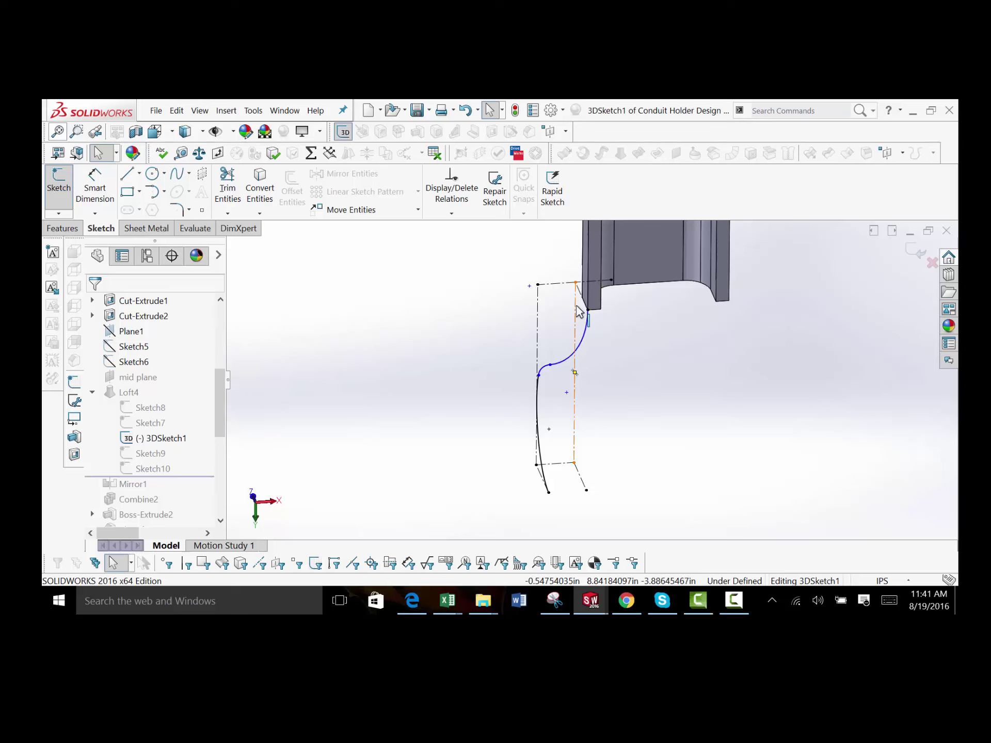
pyautogui.moveTo(627, 433); pyautogui.dragTo(640, 428, button='middle')
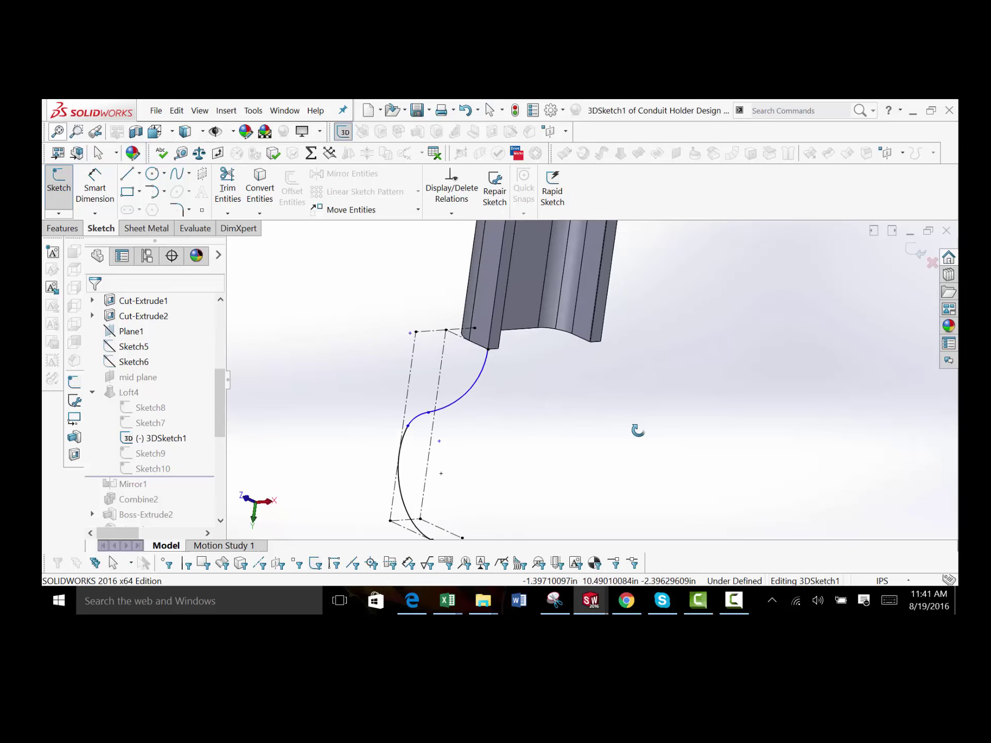
pyautogui.scroll(2, 583, 393)
pyautogui.scroll(-2, 557, 372)
pyautogui.moveTo(558, 371)
pyautogui.mouseDown(button='middle')
pyautogui.moveTo(512, 338)
pyautogui.moveTo(520, 354)
pyautogui.moveTo(497, 387)
pyautogui.moveTo(511, 404)
pyautogui.moveTo(588, 378)
pyautogui.moveTo(597, 451)
pyautogui.moveTo(643, 366)
pyautogui.mouseUp(button='middle')
pyautogui.scroll(-2, 621, 359)
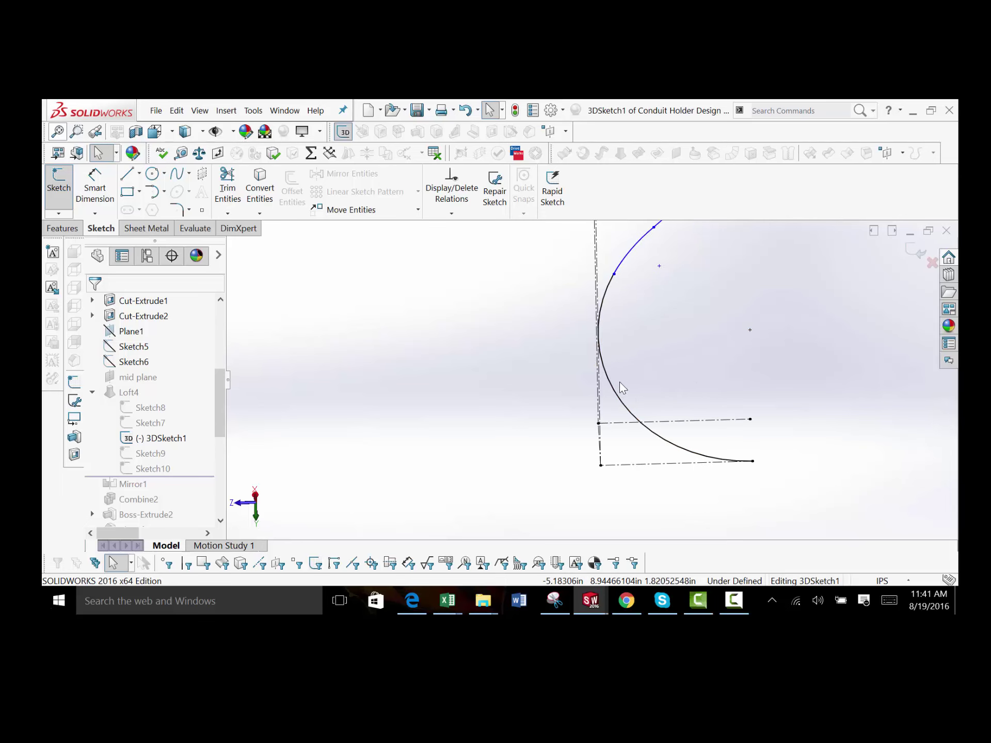
pyautogui.moveTo(623, 388)
pyautogui.mouseDown(button='middle')
pyautogui.moveTo(606, 361)
pyautogui.moveTo(697, 404)
pyautogui.moveTo(679, 358)
pyautogui.moveTo(605, 350)
pyautogui.mouseUp(button='middle')
pyautogui.scroll(-5, 606, 361)
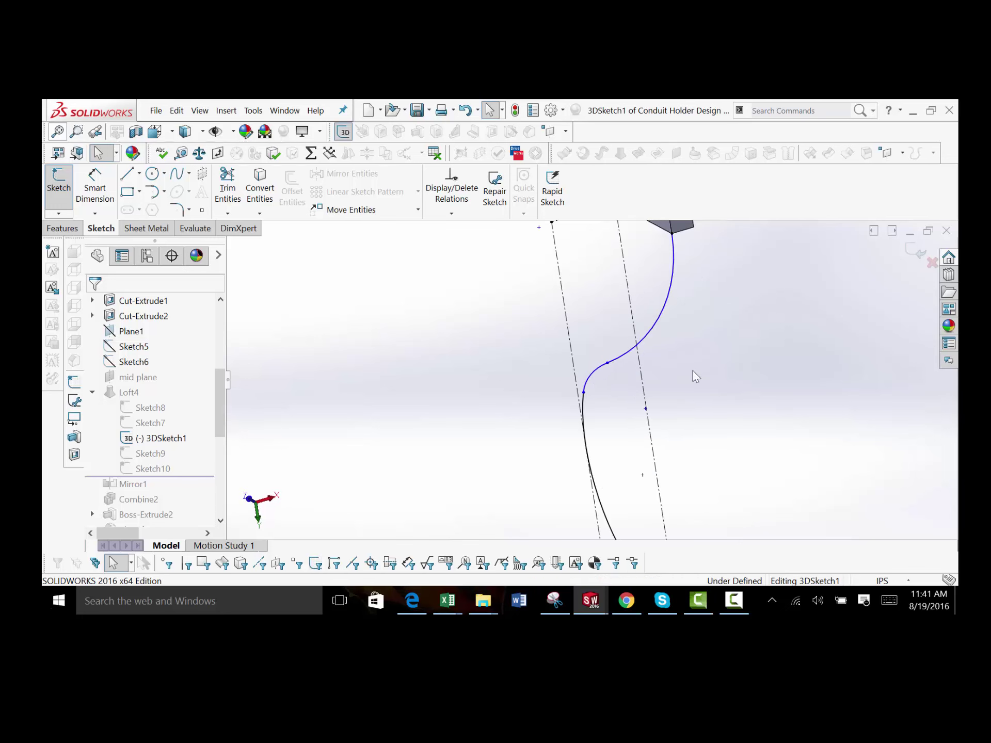
pyautogui.scroll(4, 694, 376)
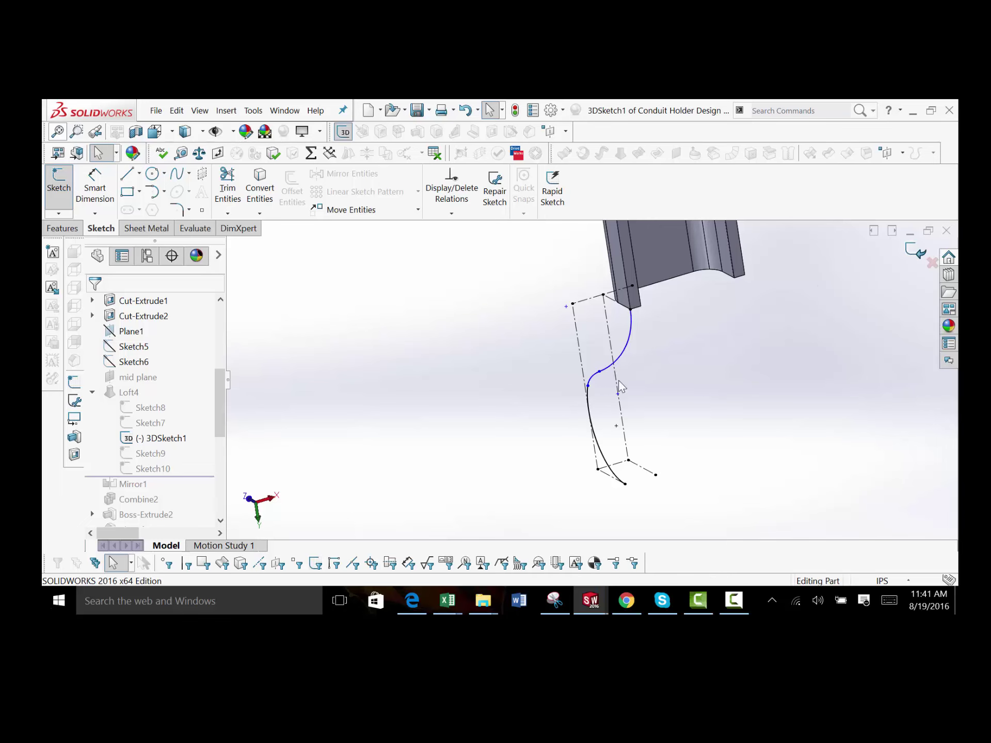
pyautogui.moveTo(664, 409)
pyautogui.mouseDown(button='middle')
pyautogui.moveTo(611, 394)
pyautogui.moveTo(617, 421)
pyautogui.mouseUp(button='middle')
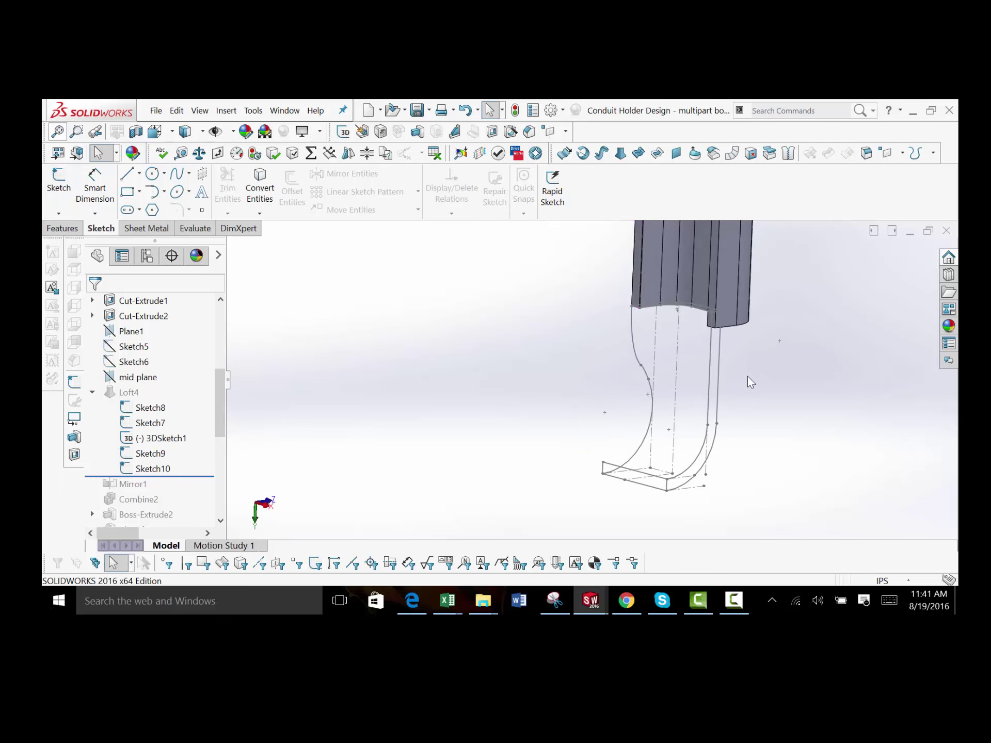
pyautogui.scroll(-4, 658, 399)
pyautogui.scroll(2, 663, 329)
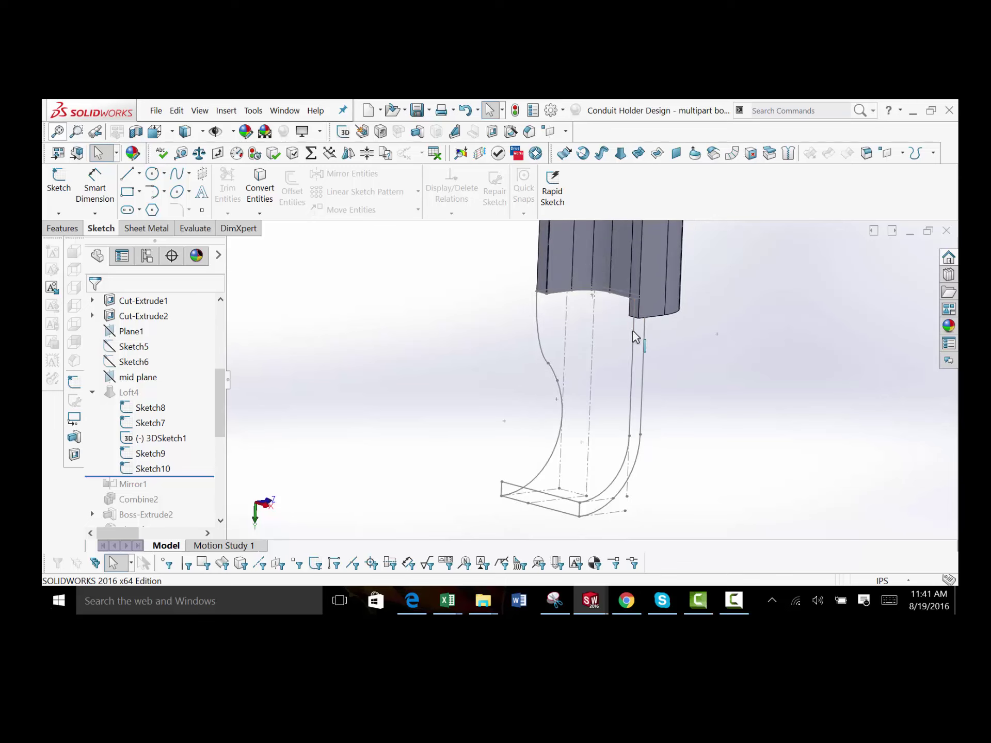
pyautogui.moveTo(636, 337); pyautogui.dragTo(617, 286, button='middle')
pyautogui.scroll(-4, 650, 341)
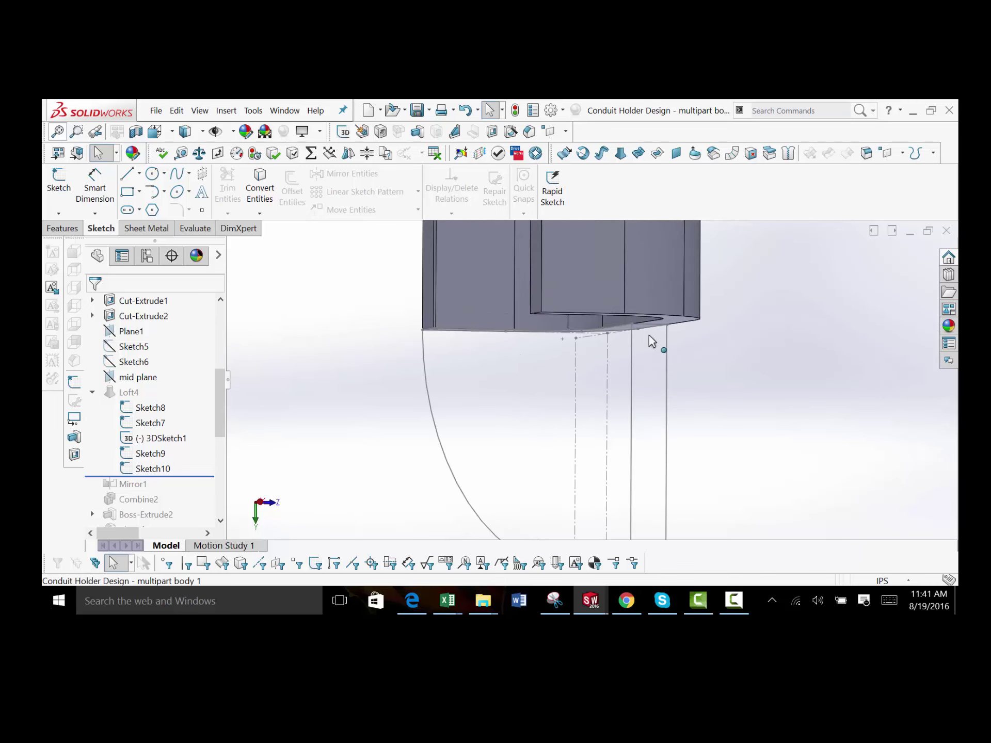
pyautogui.moveTo(625, 466)
pyautogui.mouseDown(button='middle')
pyautogui.moveTo(573, 495)
pyautogui.moveTo(561, 474)
pyautogui.moveTo(587, 429)
pyautogui.moveTo(588, 451)
pyautogui.moveTo(639, 279)
pyautogui.mouseUp(button='middle')
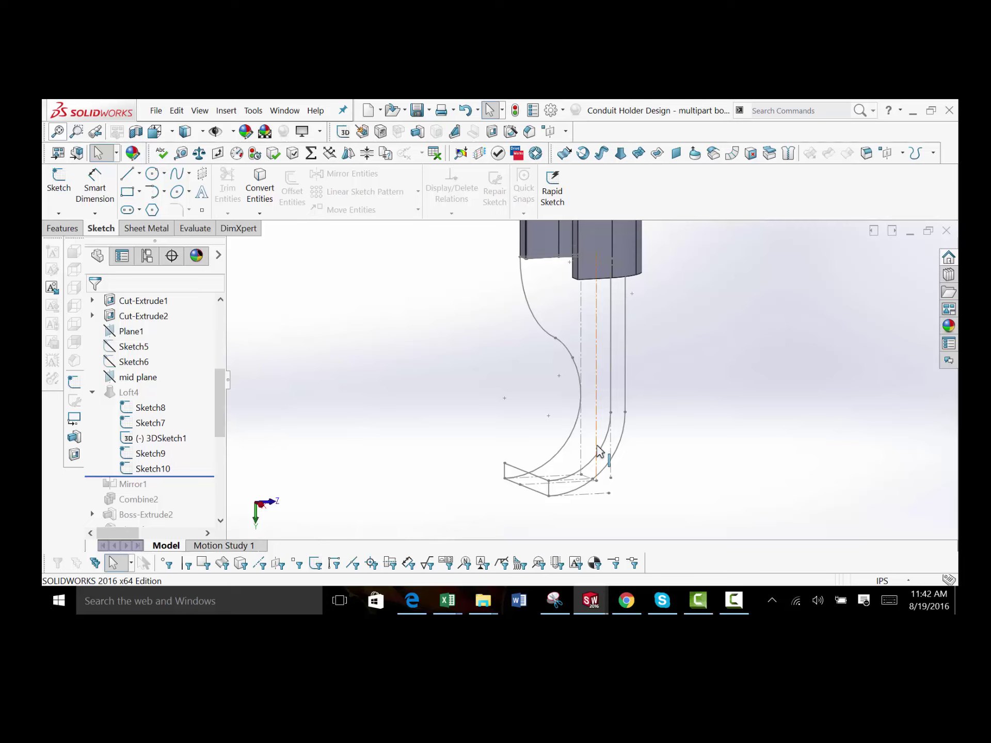
pyautogui.moveTo(604, 439)
pyautogui.mouseDown(button='middle')
pyautogui.moveTo(619, 409)
pyautogui.moveTo(672, 420)
pyautogui.moveTo(637, 458)
pyautogui.moveTo(555, 314)
pyautogui.mouseUp(button='middle')
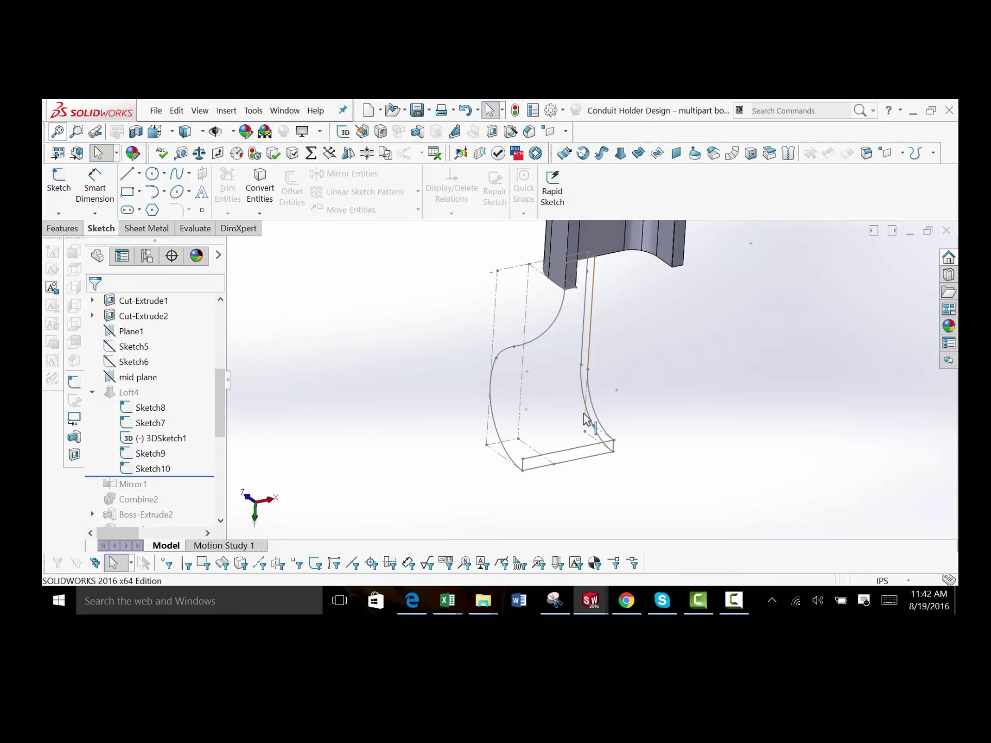
pyautogui.moveTo(585, 419)
pyautogui.mouseDown(button='middle')
pyautogui.moveTo(589, 400)
pyautogui.moveTo(580, 403)
pyautogui.moveTo(663, 427)
pyautogui.moveTo(695, 450)
pyautogui.mouseUp(button='middle')
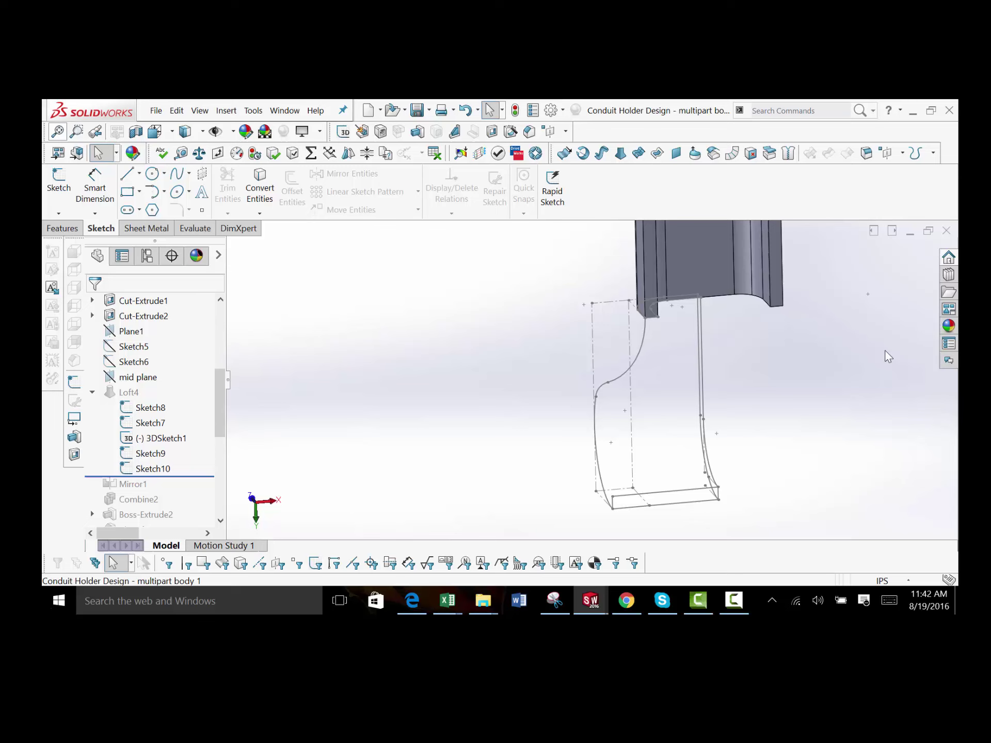
# Step: Unsuppress Loft4 so the curved foot reappears as a solid
pyautogui.click(135, 395)
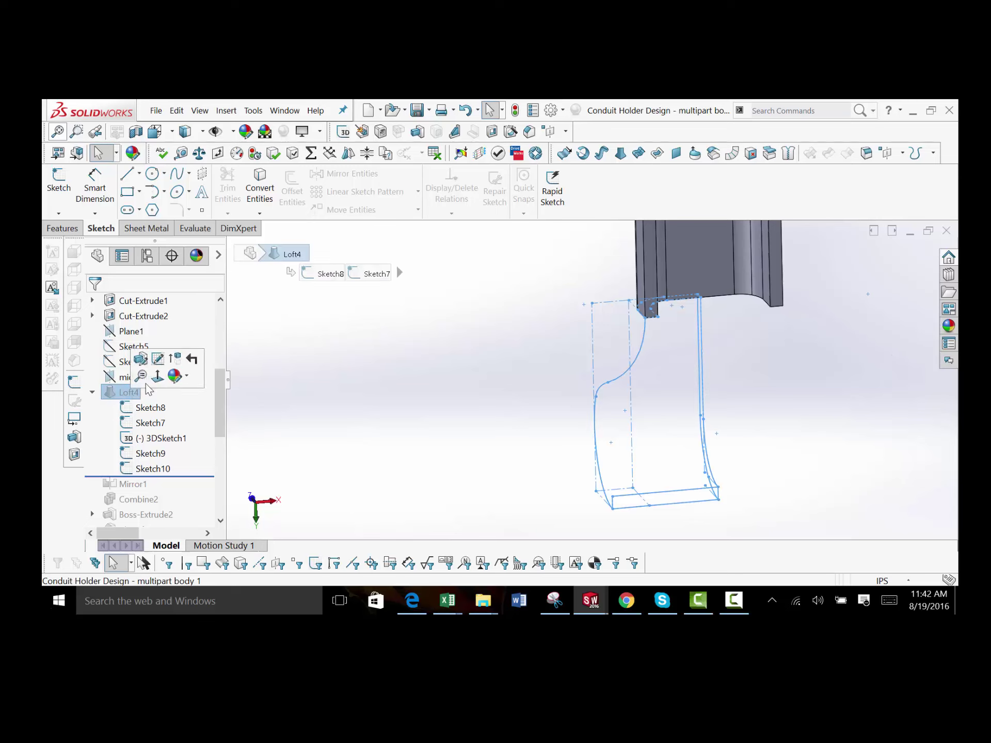
pyautogui.click(168, 360)
pyautogui.scroll(1, 167, 365)
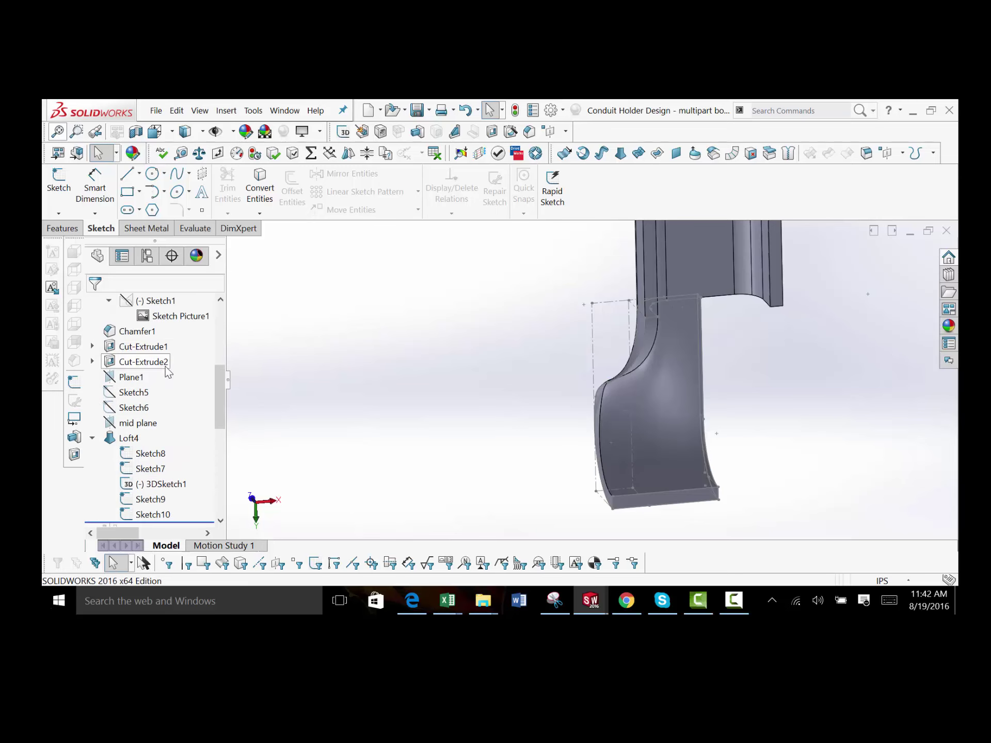
# Step: Review Loft4's Sketch8 and Sketch7 profiles and 3DSketch1, Sketch9, Sketch10 guide curves, then cancel unchanged
pyautogui.click(126, 438)
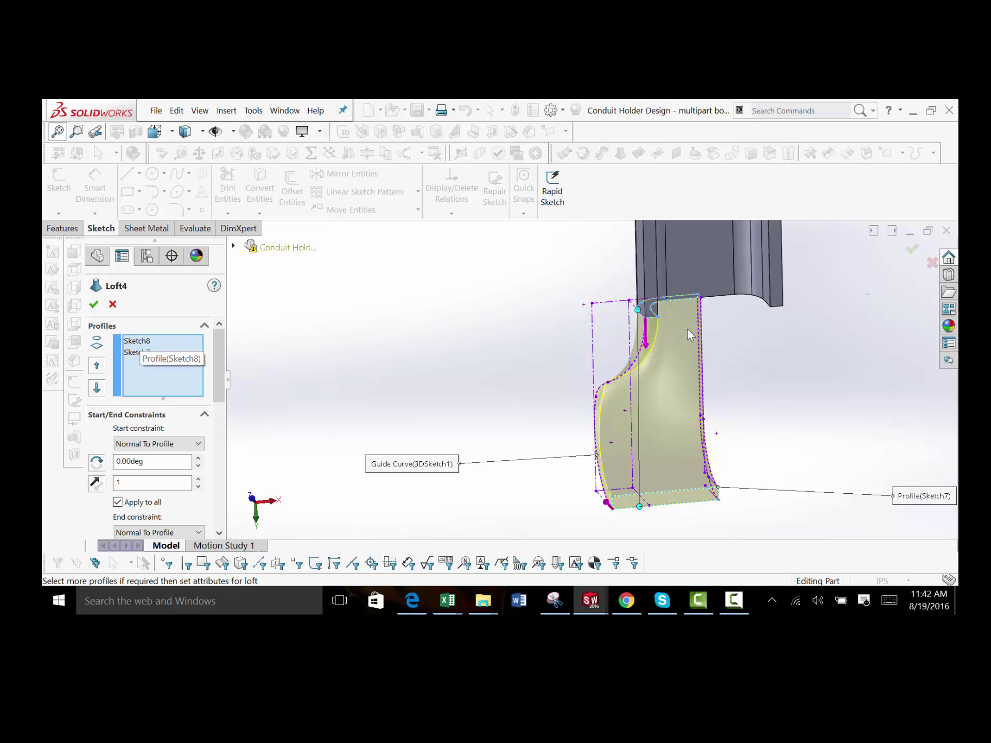
pyautogui.moveTo(690, 332); pyautogui.dragTo(683, 249, button='middle')
pyautogui.click(135, 341)
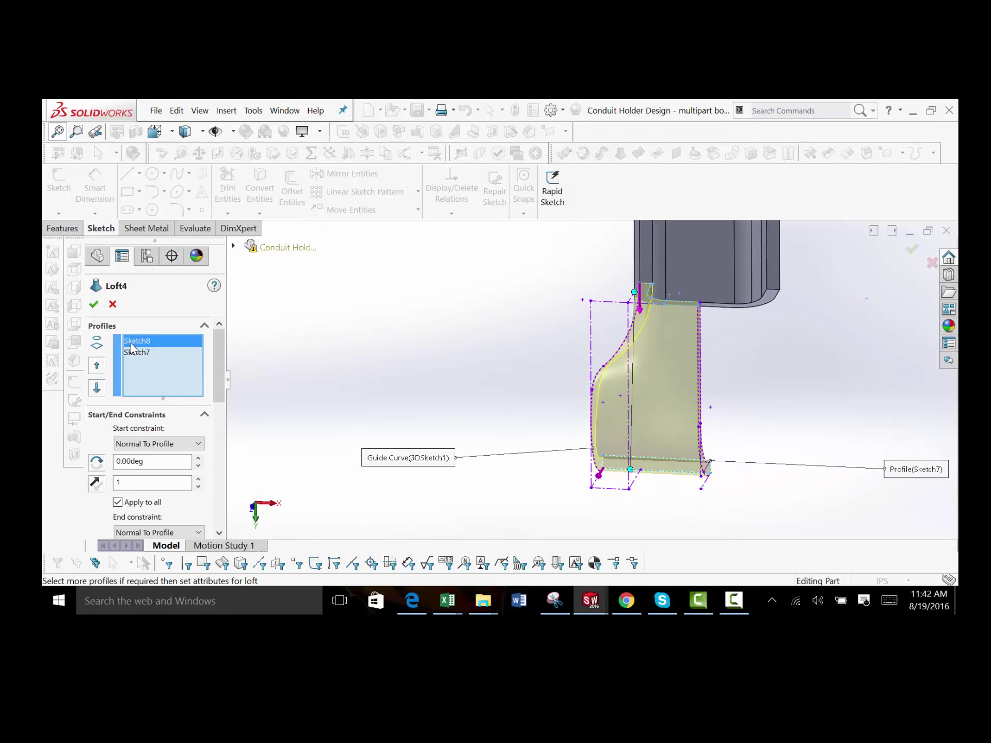
pyautogui.click(139, 353)
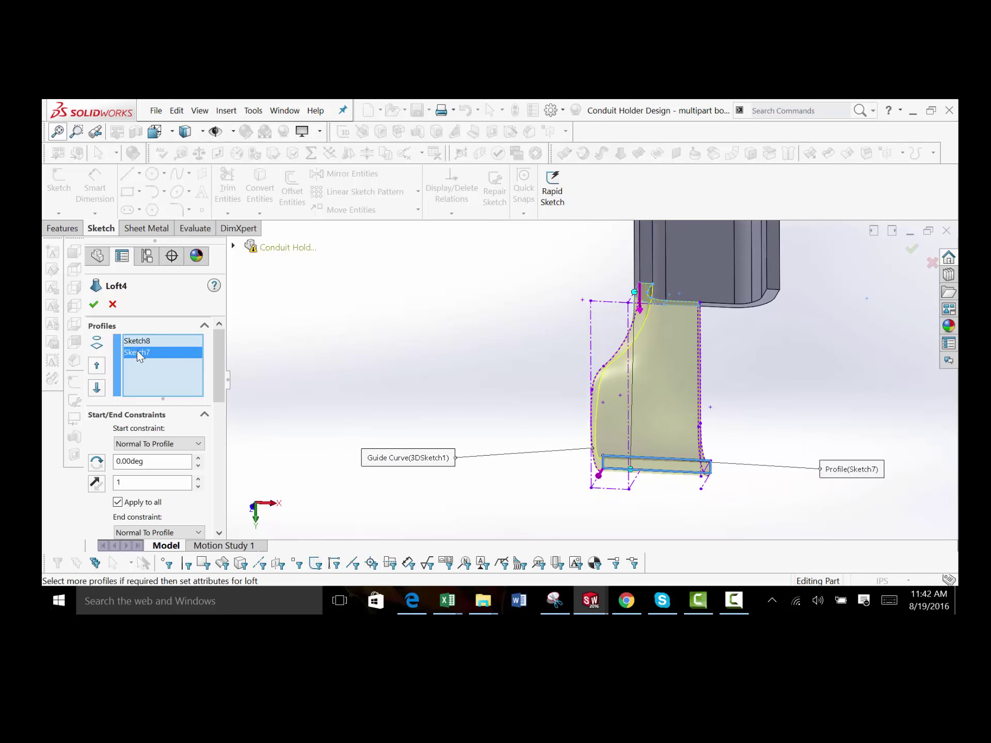
pyautogui.scroll(-5, 123, 457)
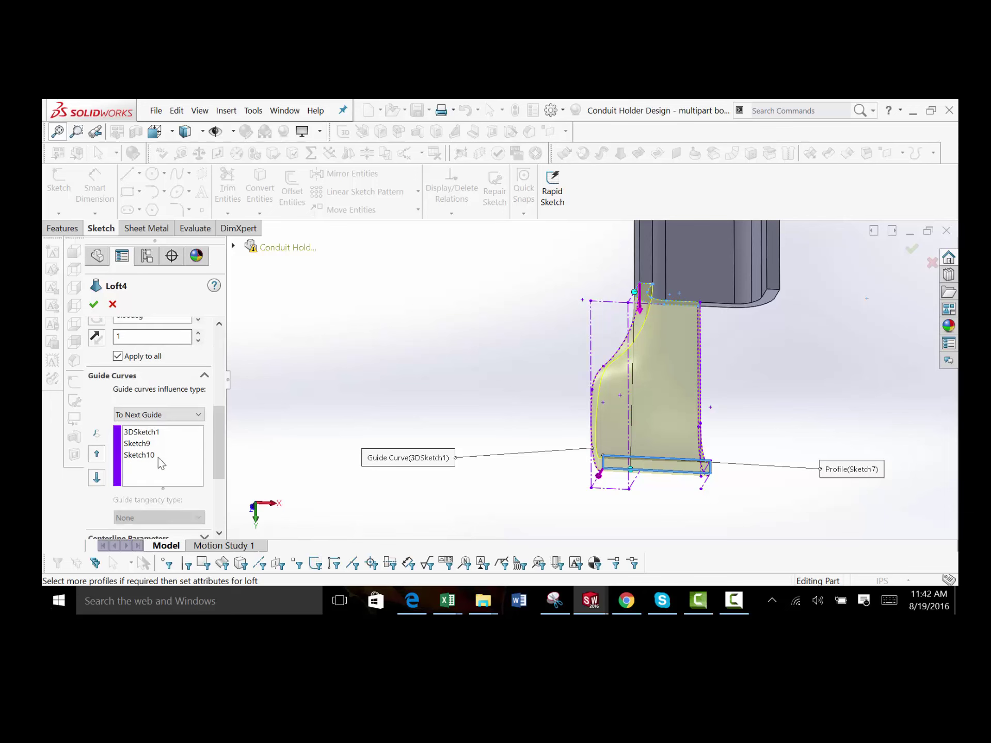
pyautogui.click(152, 432)
pyautogui.click(143, 444)
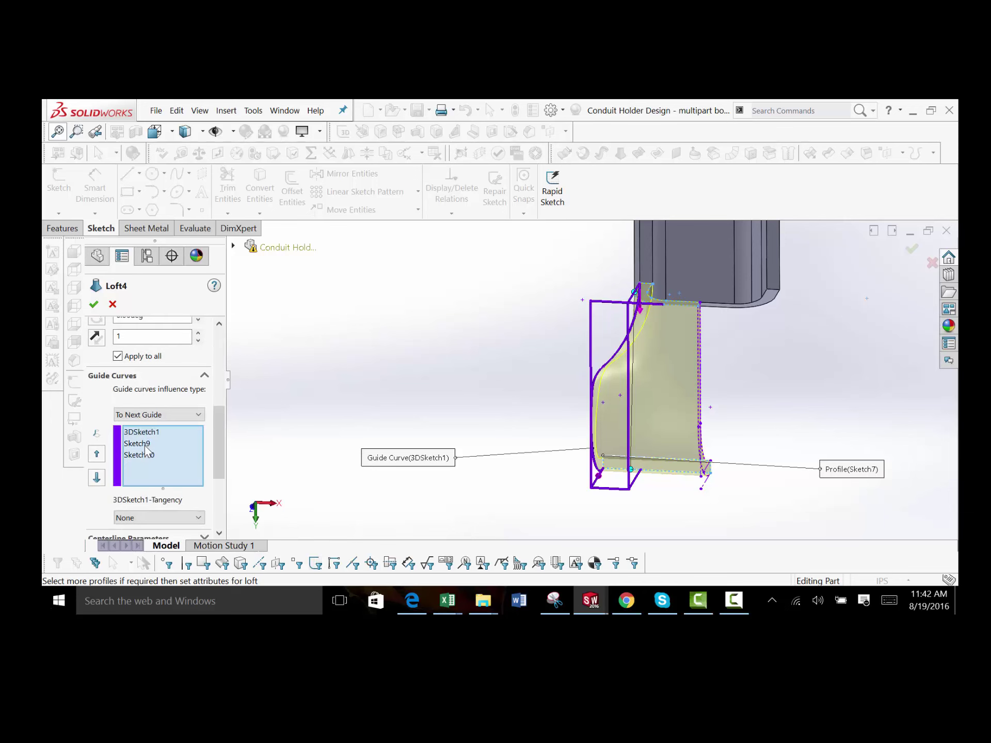
pyautogui.click(141, 454)
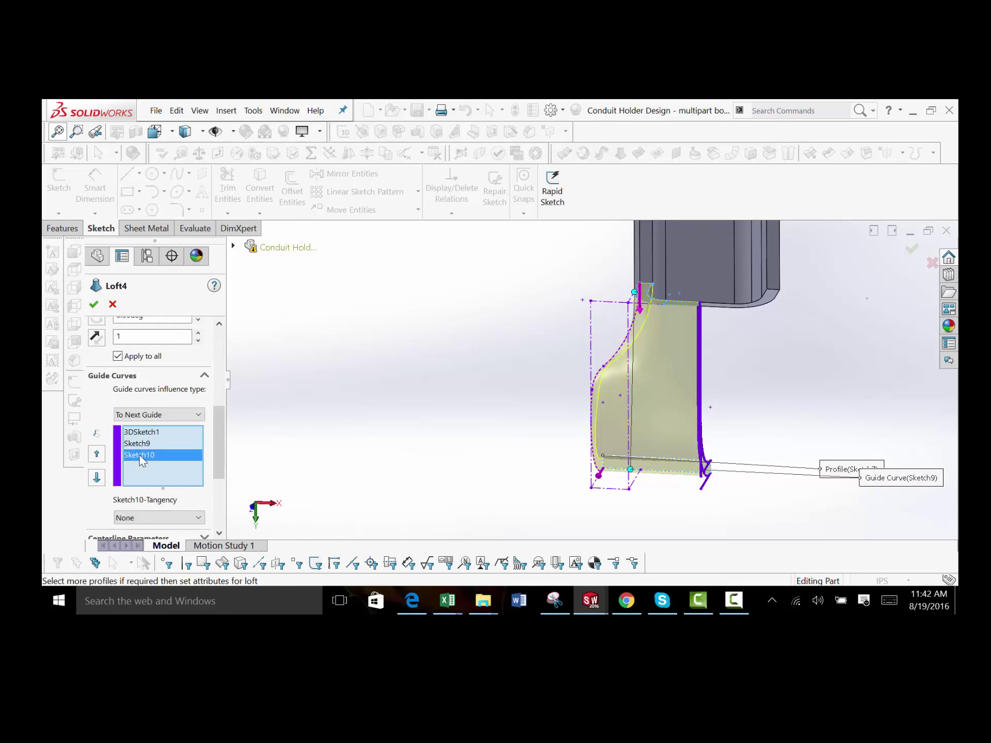
pyautogui.click(112, 304)
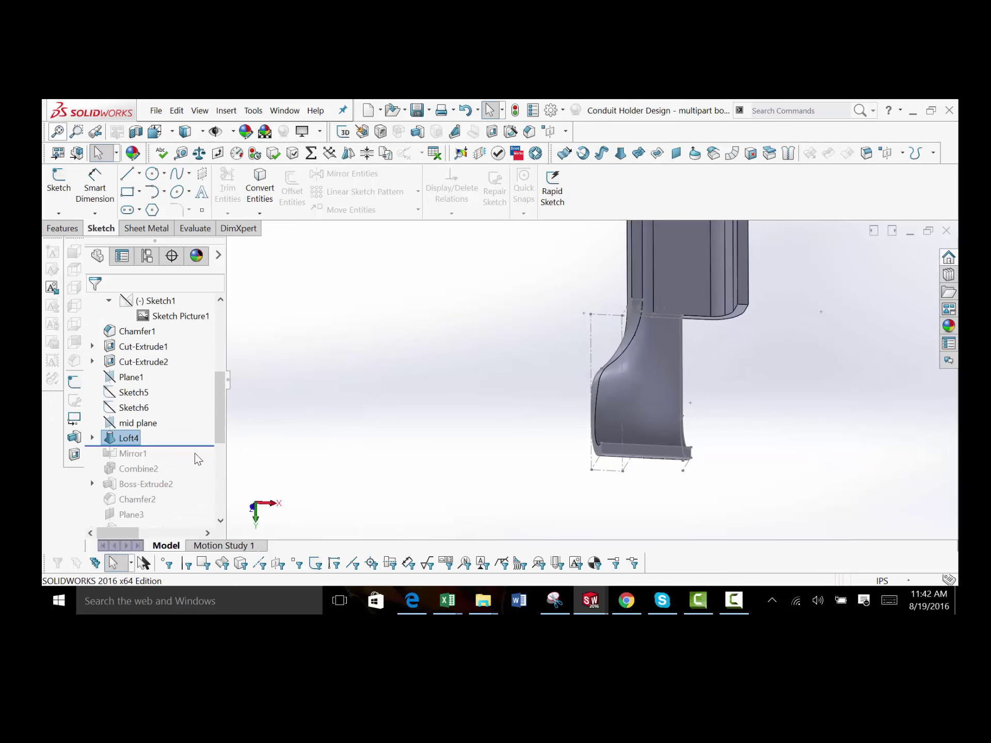
# Step: Roll forward past Mirror1 and unsuppress it to double the curved foot
pyautogui.moveTo(205, 447); pyautogui.dragTo(200, 460)
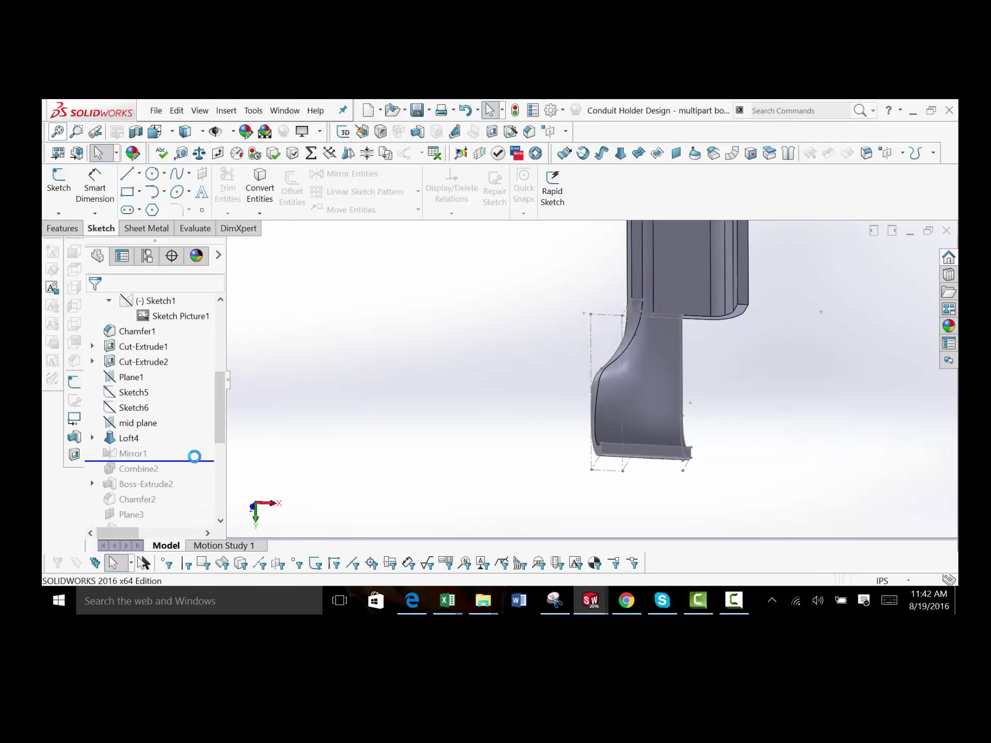
pyautogui.click(133, 453)
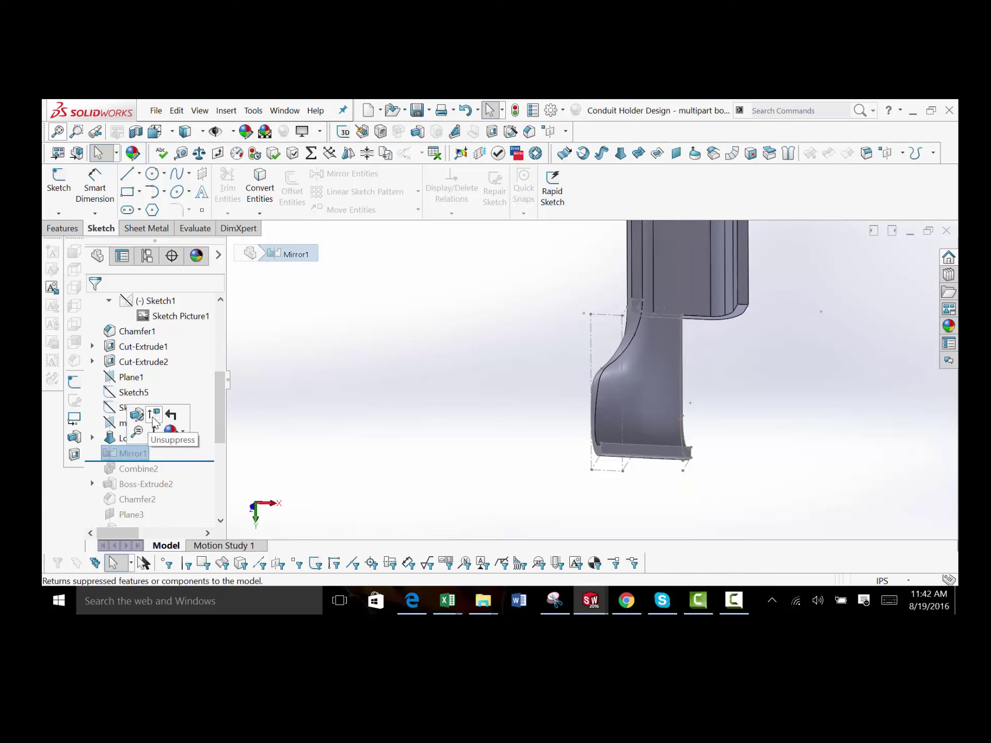
pyautogui.click(170, 415)
pyautogui.moveTo(713, 379); pyautogui.dragTo(267, 468, button='middle')
# Step: Roll forward past Combine2 and unsuppress it to merge foot and channel into one body
pyautogui.moveTo(208, 485); pyautogui.dragTo(198, 495)
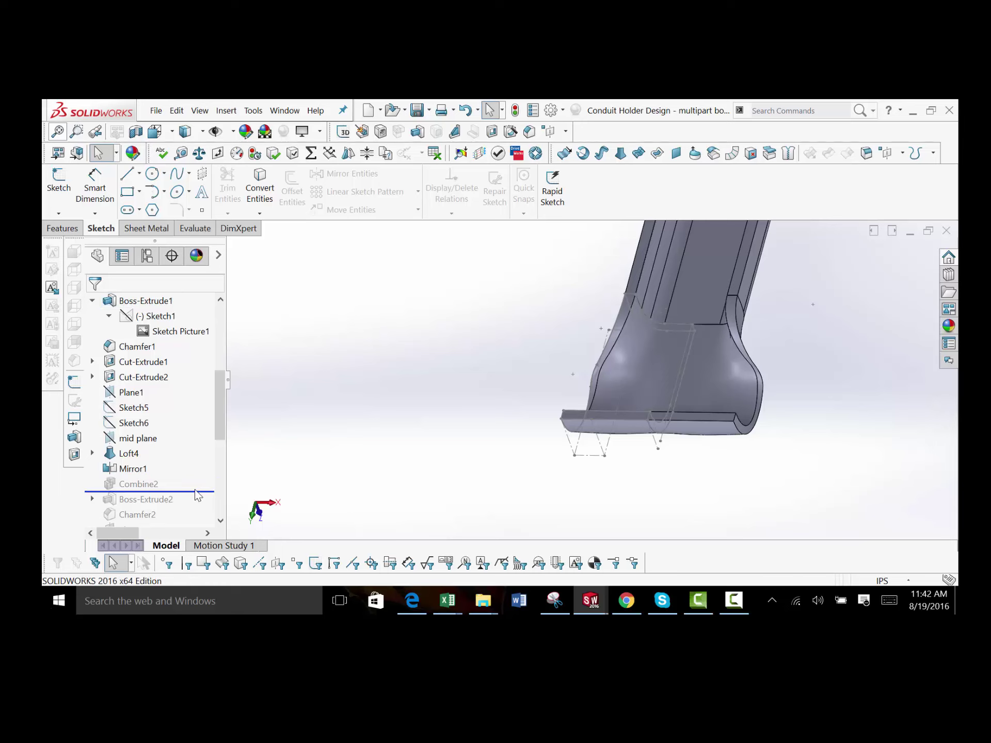
pyautogui.click(138, 483)
pyautogui.click(158, 453)
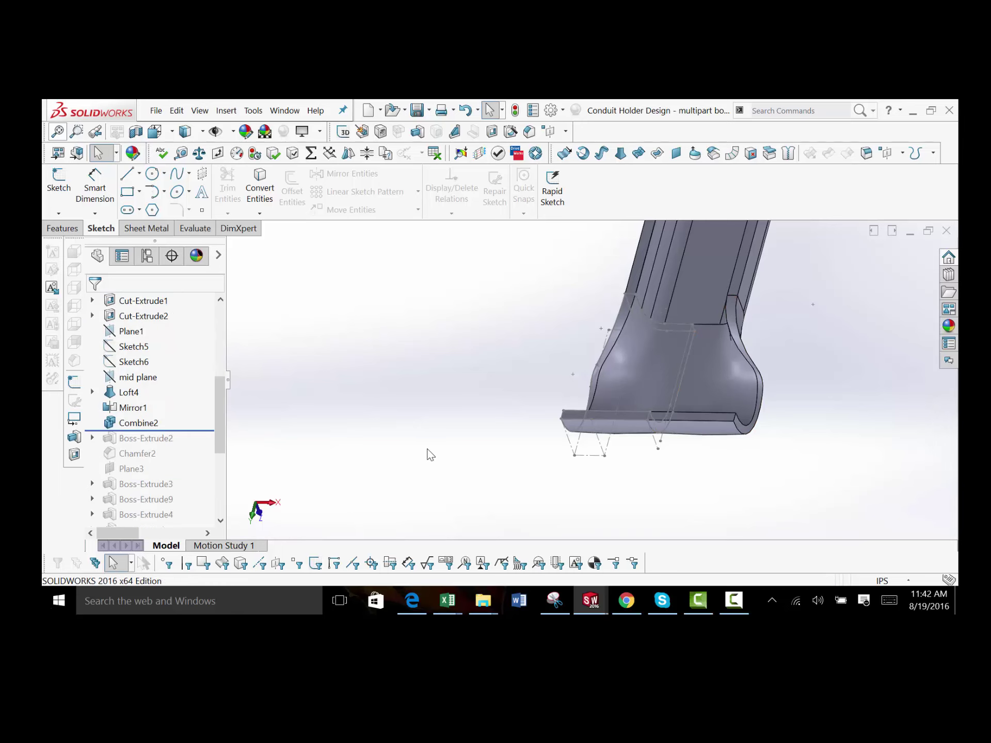
pyautogui.moveTo(732, 379); pyautogui.dragTo(701, 358, button='middle')
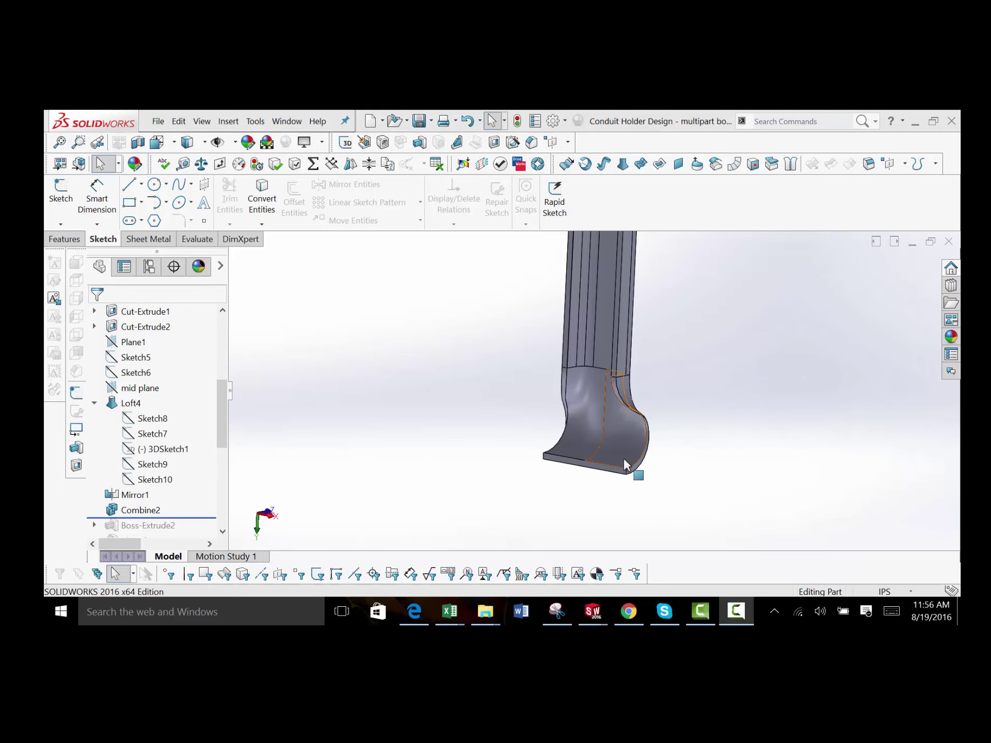
# Step: Roll forward past Boss-Extrude2 and unsuppress it, continuing past the low-memory warning
pyautogui.moveTo(637, 471); pyautogui.dragTo(609, 470, button='middle')
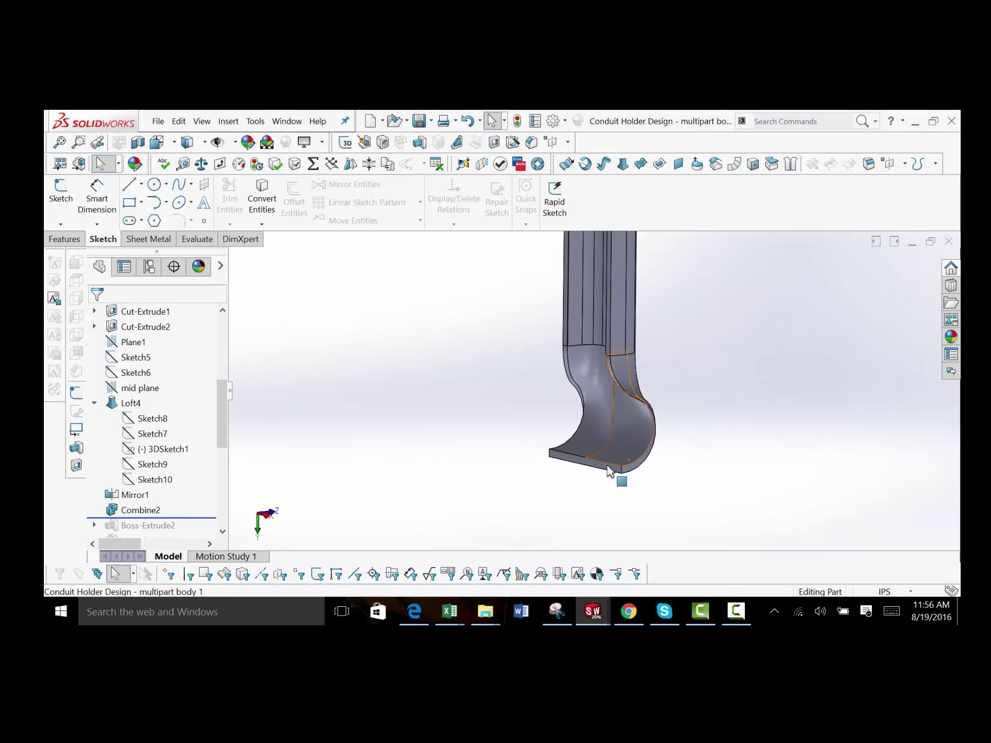
pyautogui.scroll(-2, 190, 438)
pyautogui.moveTo(199, 427); pyautogui.dragTo(154, 442)
pyautogui.click(155, 436)
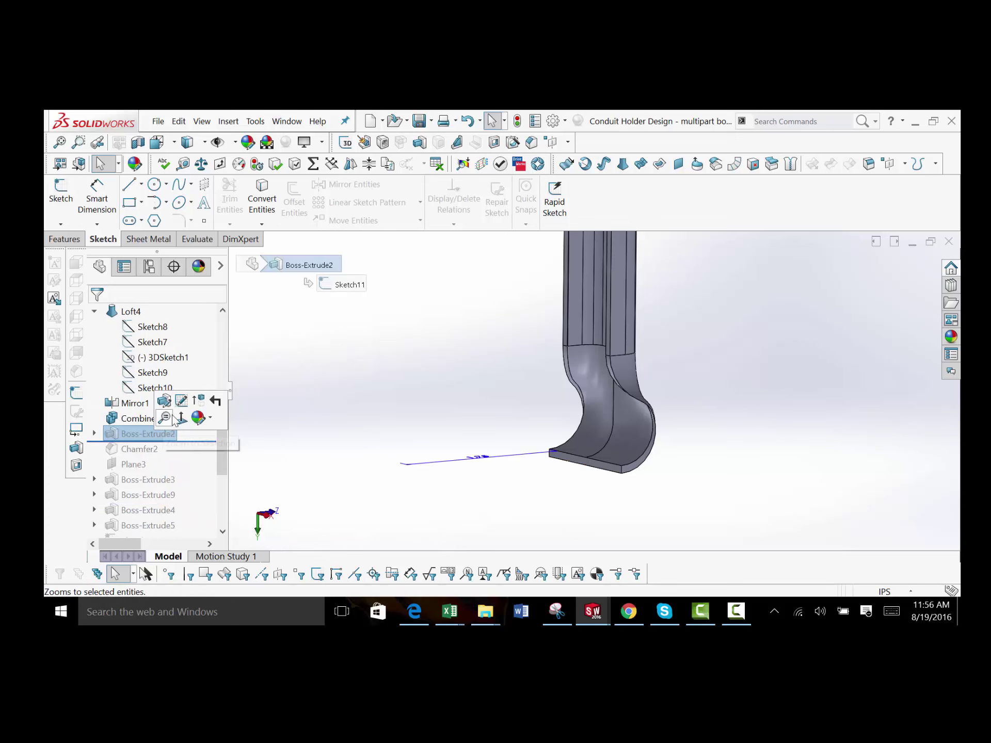
pyautogui.click(199, 408)
pyautogui.click(536, 393)
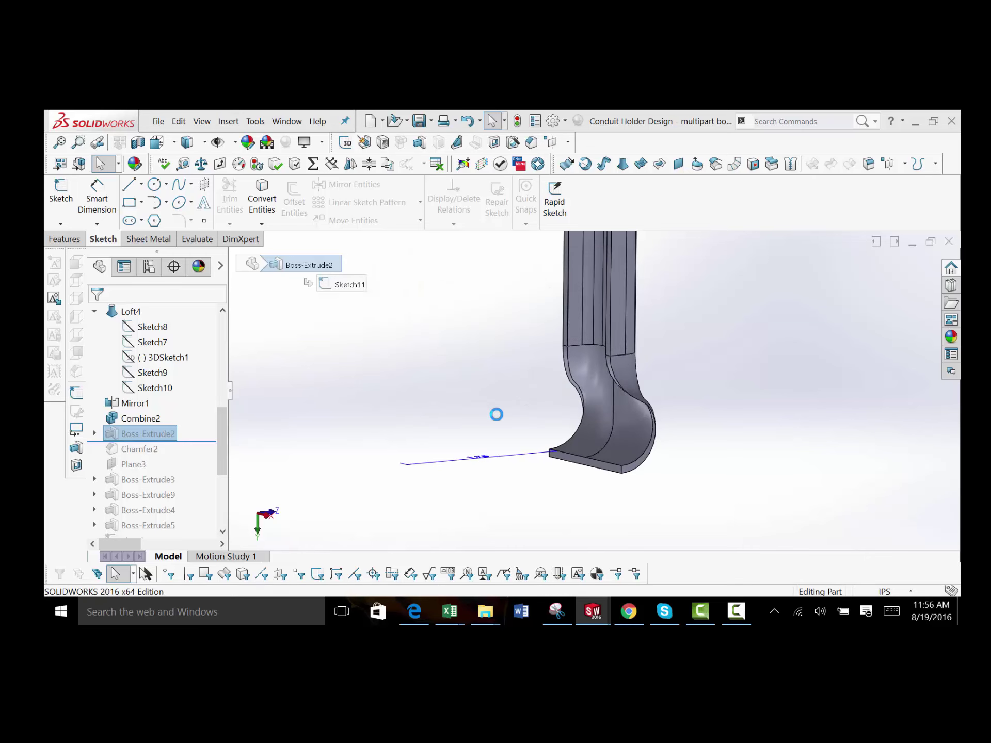
# Step: Select Sketch11 to locate the base plate sketch and view the whole bracket
pyautogui.click(139, 444)
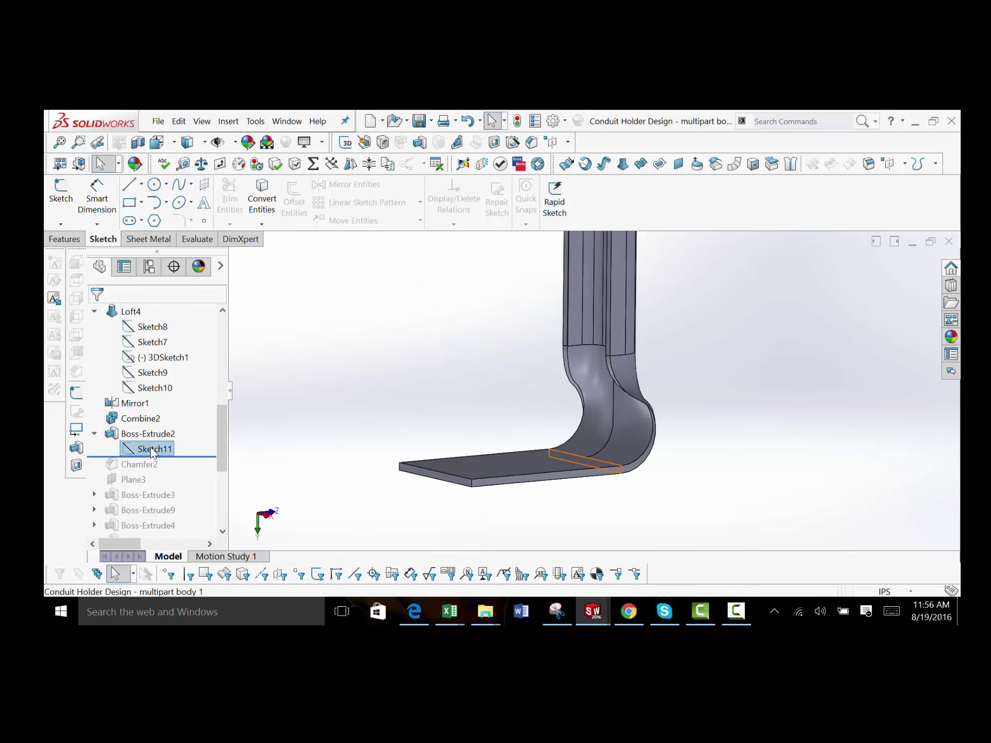
pyautogui.scroll(-5, 605, 453)
pyautogui.scroll(5, 585, 446)
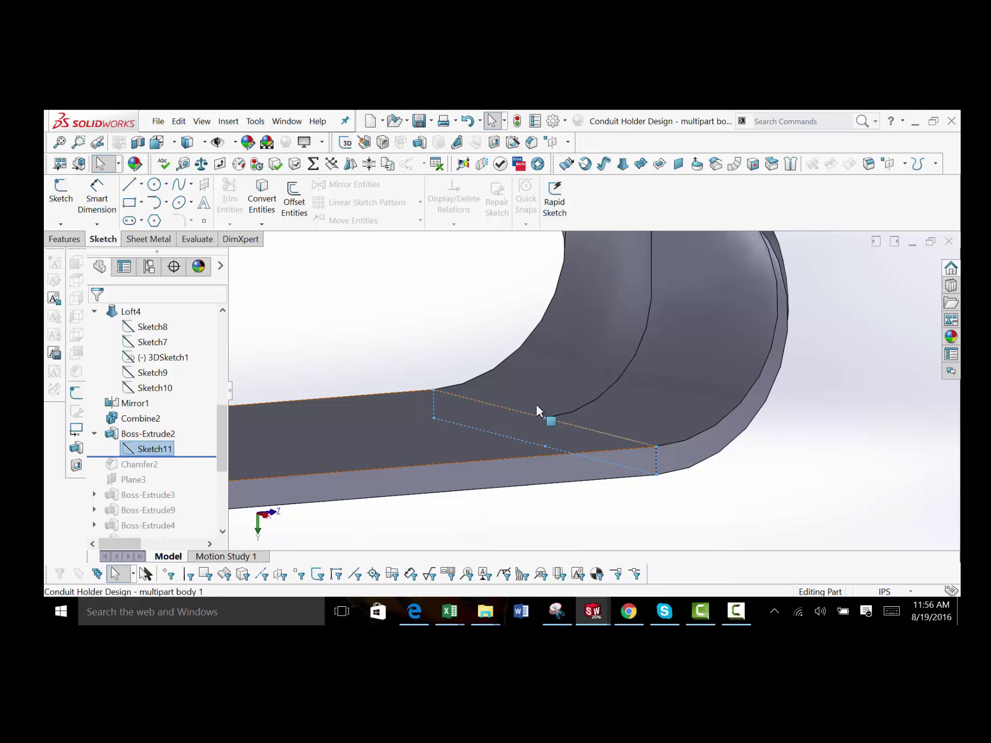
pyautogui.moveTo(697, 458); pyautogui.dragTo(503, 438, button='middle')
pyautogui.scroll(5, 550, 345)
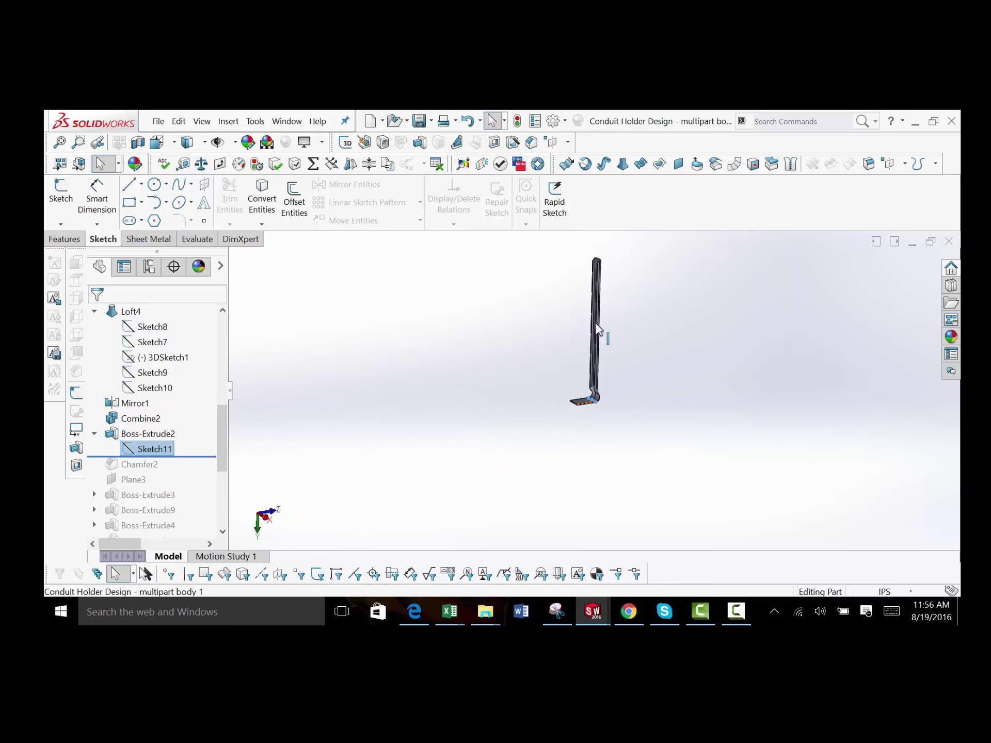
pyautogui.moveTo(599, 335); pyautogui.dragTo(593, 402, button='middle')
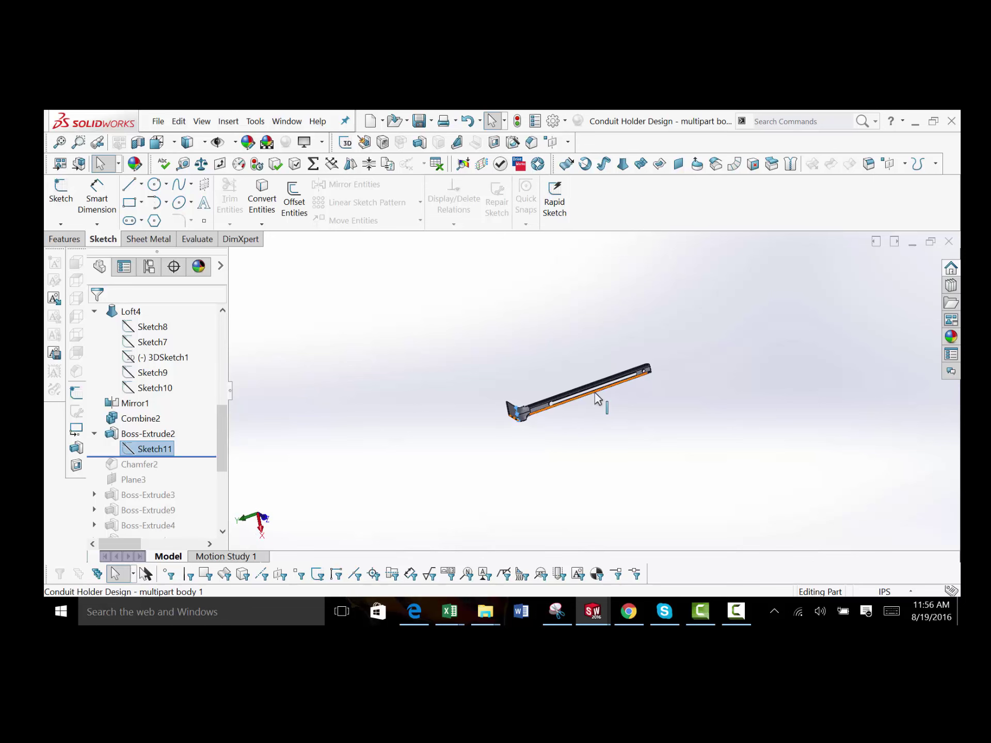
pyautogui.scroll(-5, 562, 445)
pyautogui.click(564, 469)
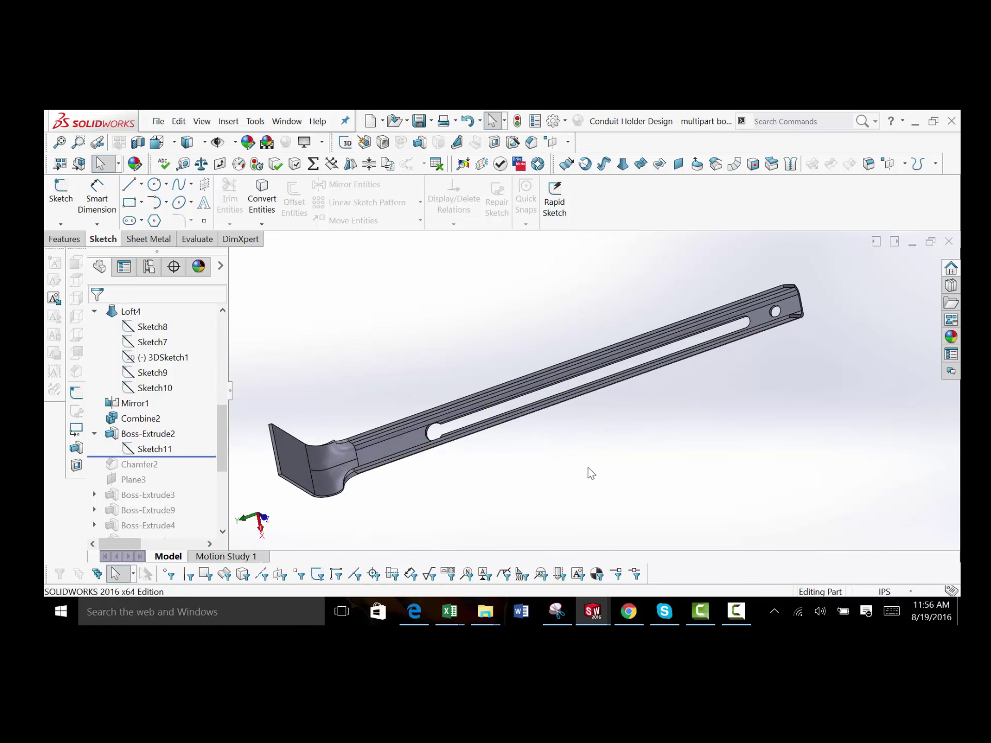